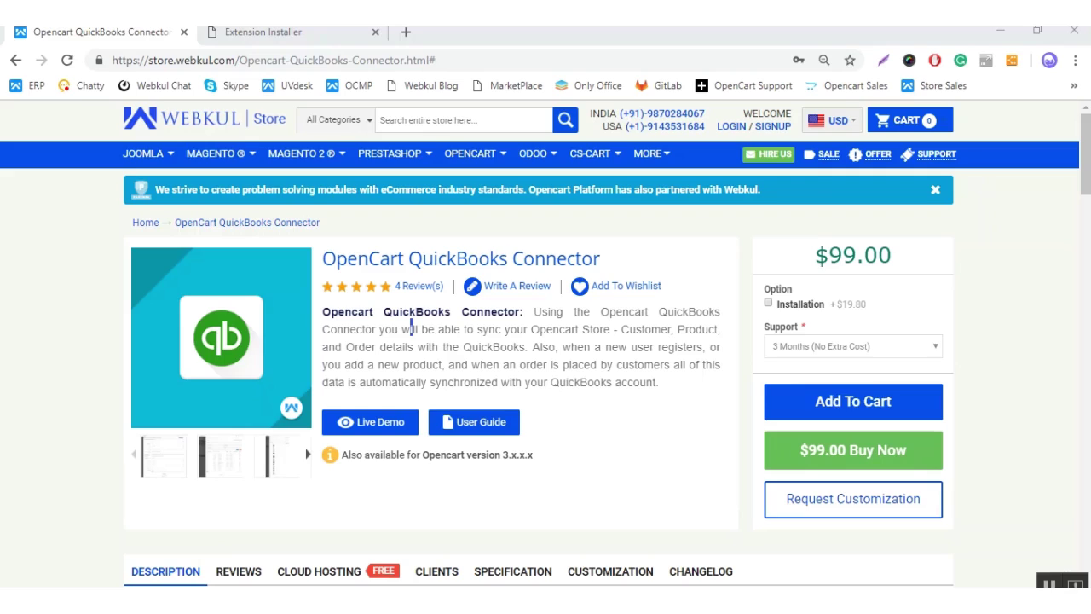
Step: Review the OpenCart QuickBooks Connector product page ($99.00, 3 months support), then switch to FileZilla
{"action": "left_click", "coordinate": [550, 350]}
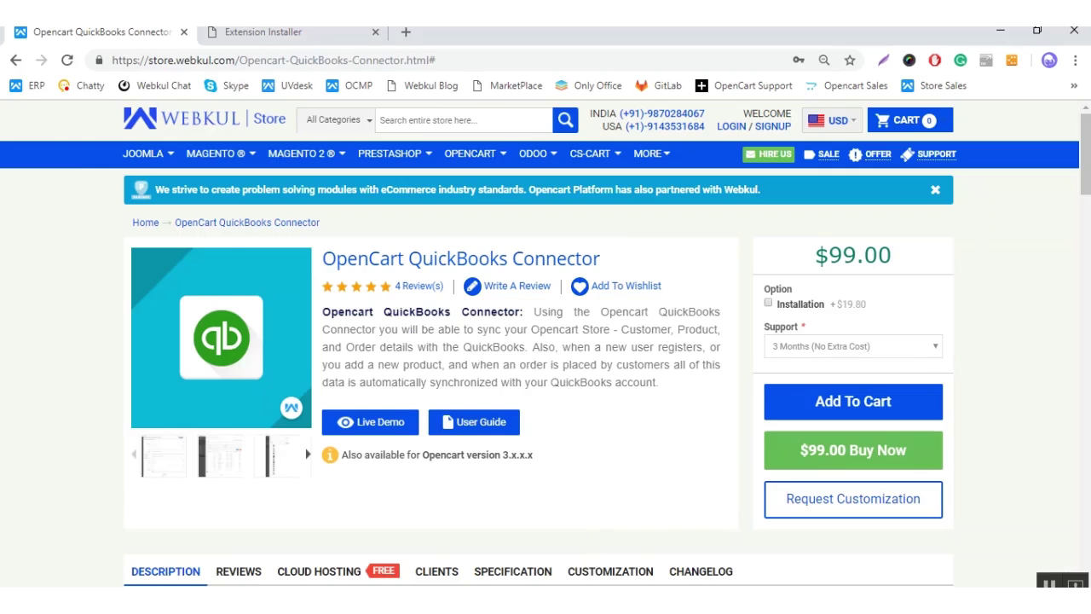
{"action": "left_click", "coordinate": [591, 607]}
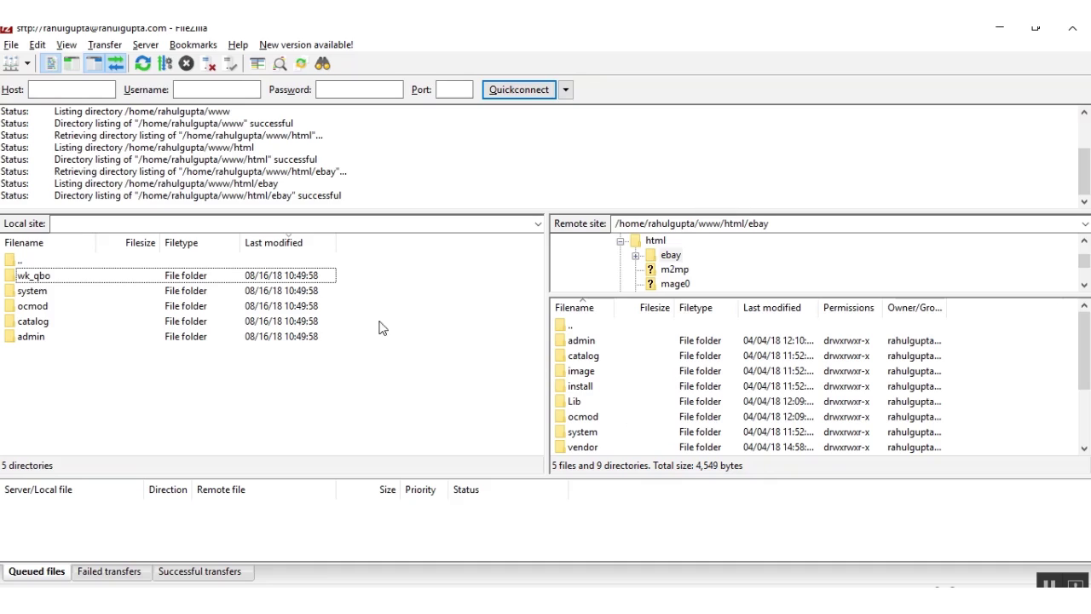
Step: Upload the wk_qbo, system, catalog and admin folders to the remote ebay folder, then return to the Extension Installer
{"action": "left_click", "coordinate": [280, 282]}
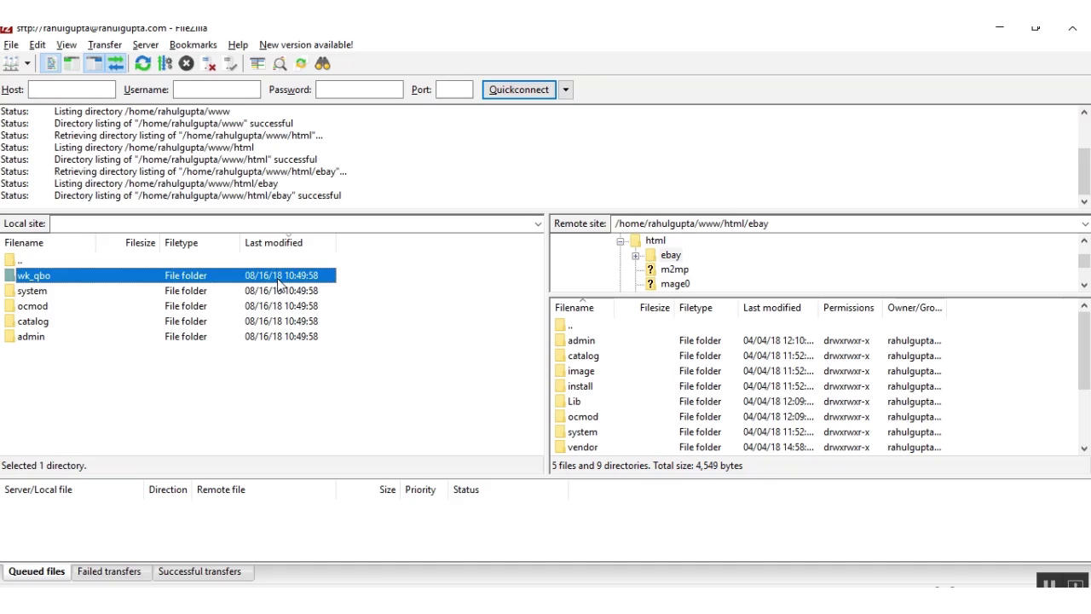
{"action": "left_click", "coordinate": [286, 304], "text": "ctrl"}
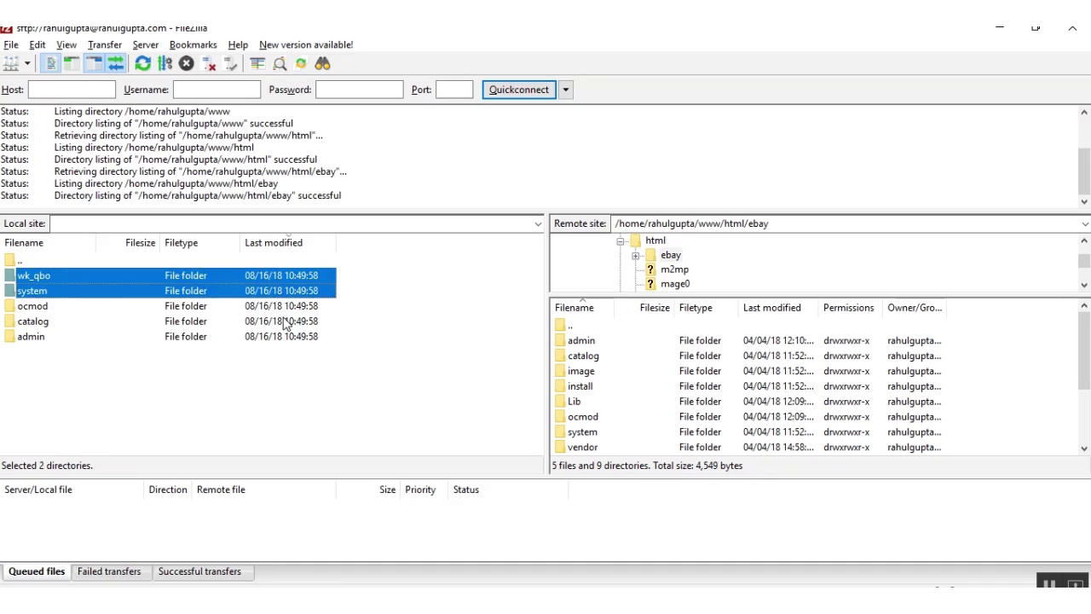
{"action": "left_click", "coordinate": [288, 322], "text": "ctrl"}
{"action": "left_click", "coordinate": [297, 328], "text": "ctrl"}
{"action": "left_click", "coordinate": [298, 325], "text": "ctrl"}
{"action": "left_click", "coordinate": [301, 335], "text": "ctrl"}
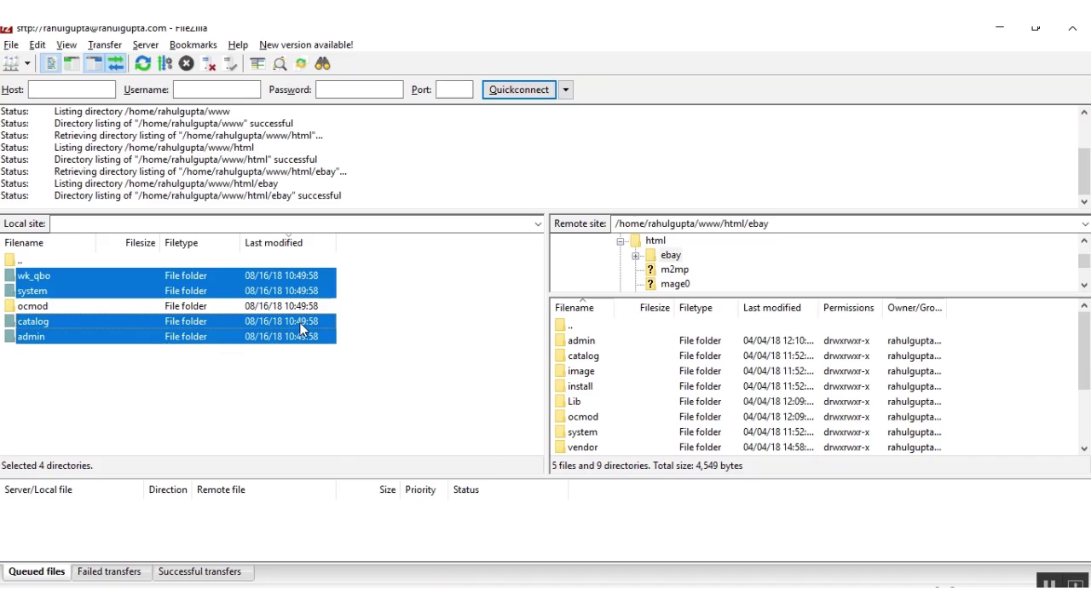
{"action": "right_click", "coordinate": [300, 326]}
{"action": "left_click", "coordinate": [409, 286]}
{"action": "left_click", "coordinate": [415, 288]}
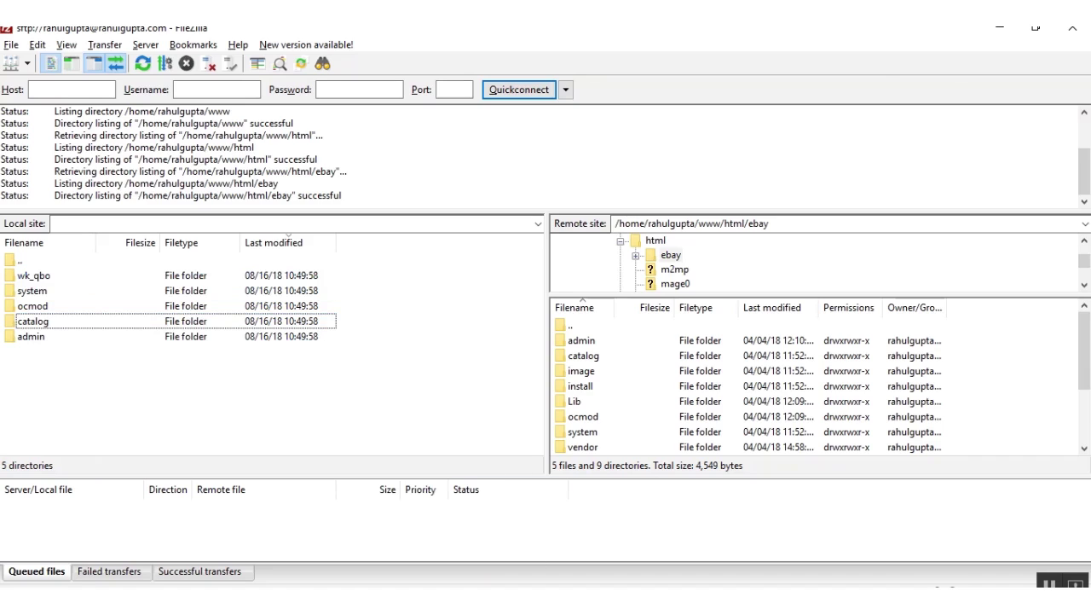
{"action": "key", "text": "alt+Tab"}
{"action": "left_click", "coordinate": [305, 32]}
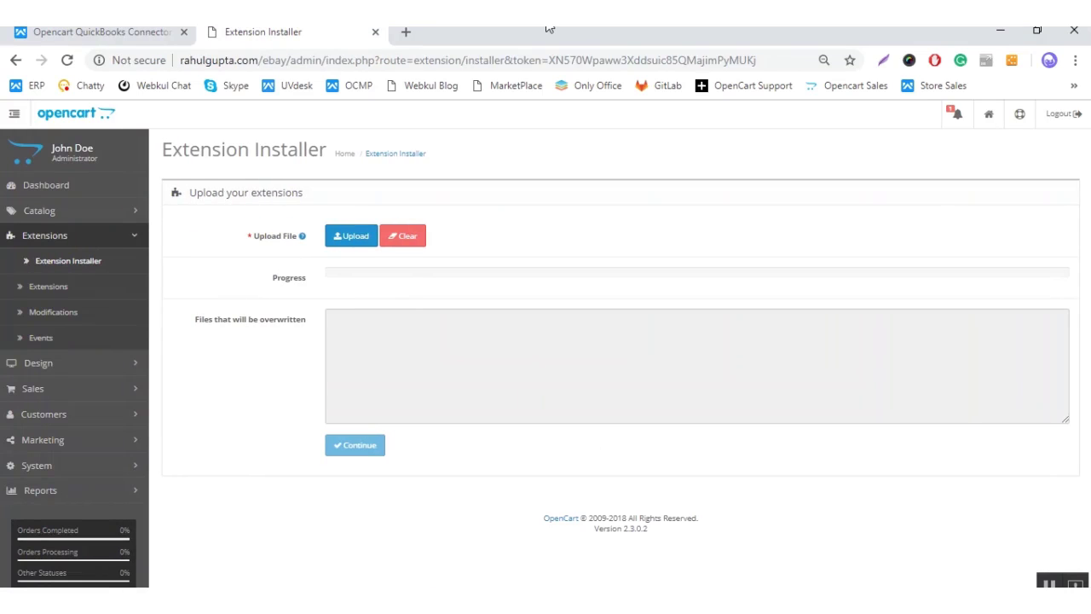
Step: Upload and install the wkqboc.ocmod file, then go to the Modifications list
{"action": "left_click", "coordinate": [348, 238]}
{"action": "left_click", "coordinate": [412, 231]}
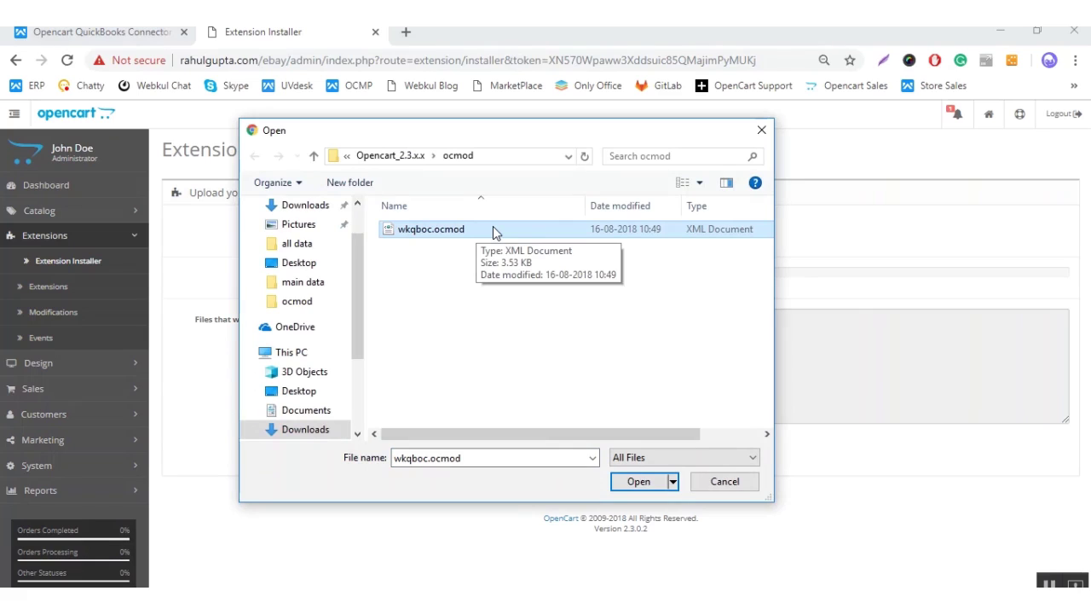
{"action": "double_click", "coordinate": [493, 229]}
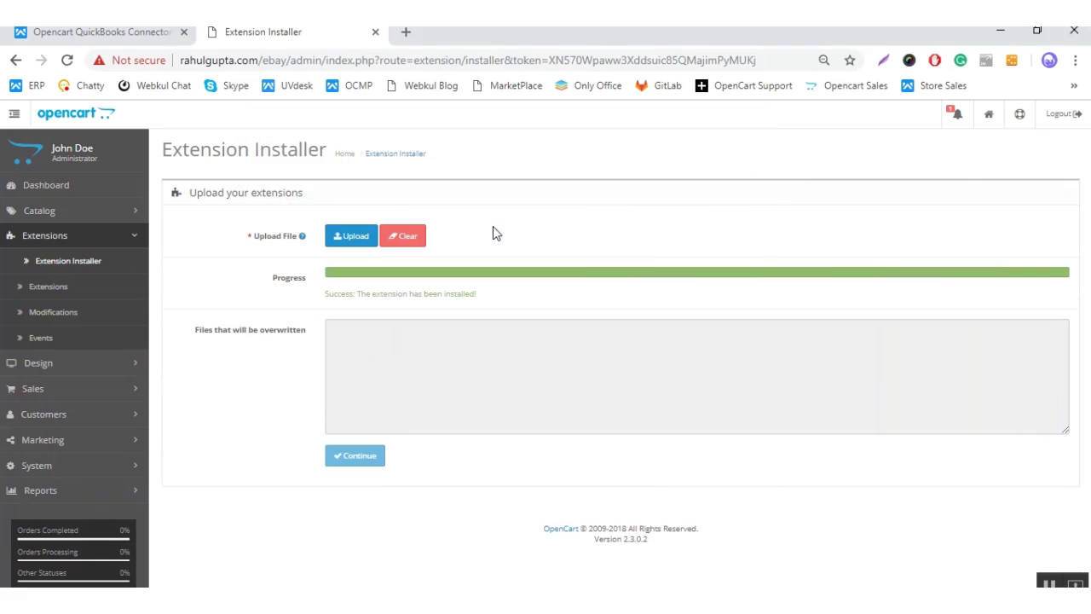
{"action": "left_click", "coordinate": [104, 317]}
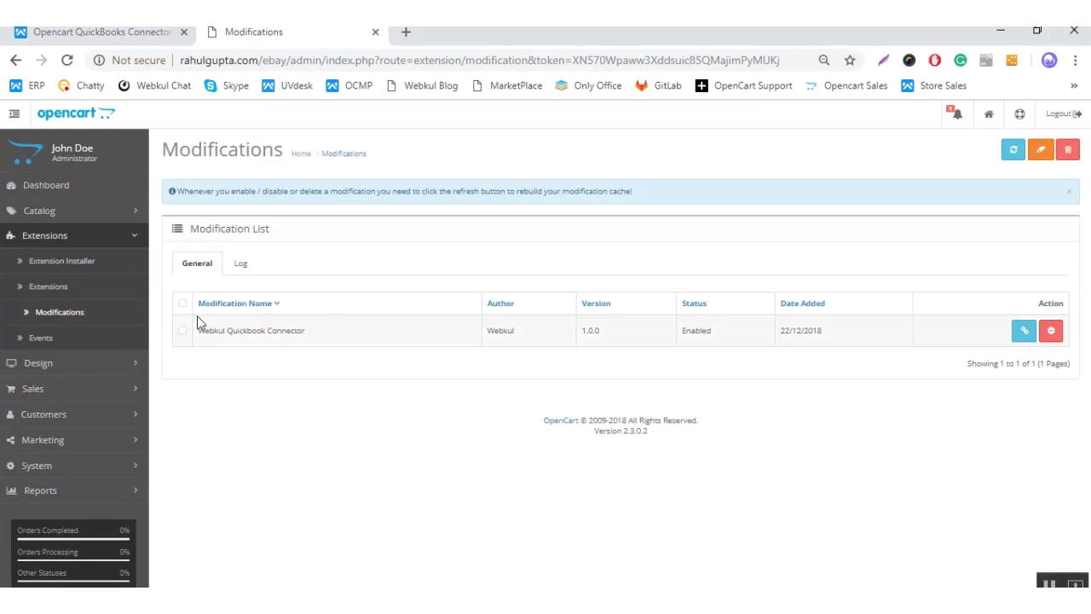
Step: Refresh the Webkul Quickbook Connector modification, then re-save the Administrator user group's permissions
{"action": "left_click", "coordinate": [181, 331]}
{"action": "left_click", "coordinate": [1013, 150]}
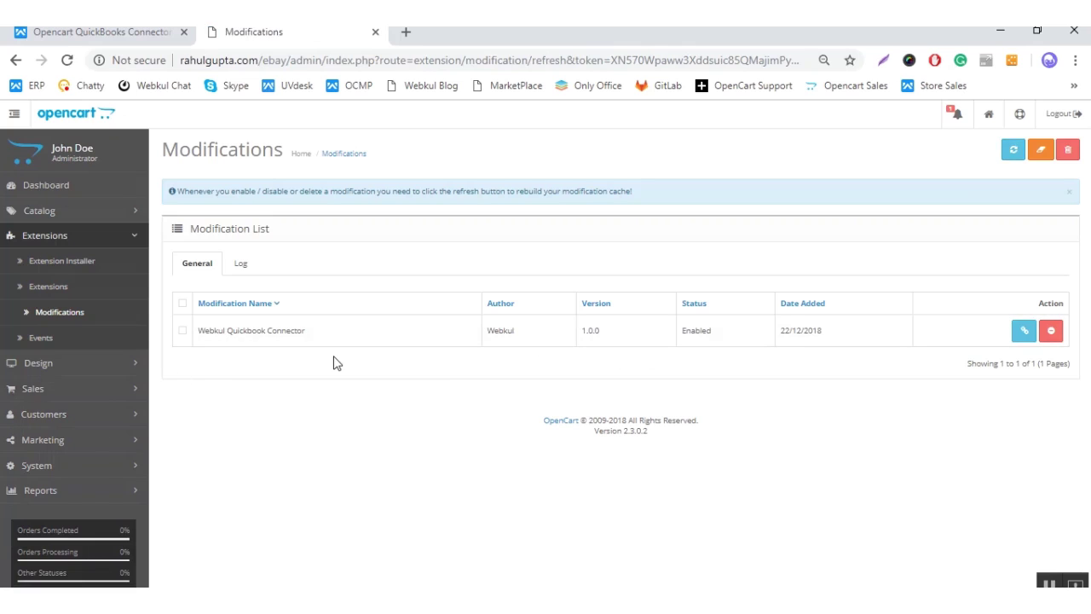
{"action": "left_click", "coordinate": [141, 465]}
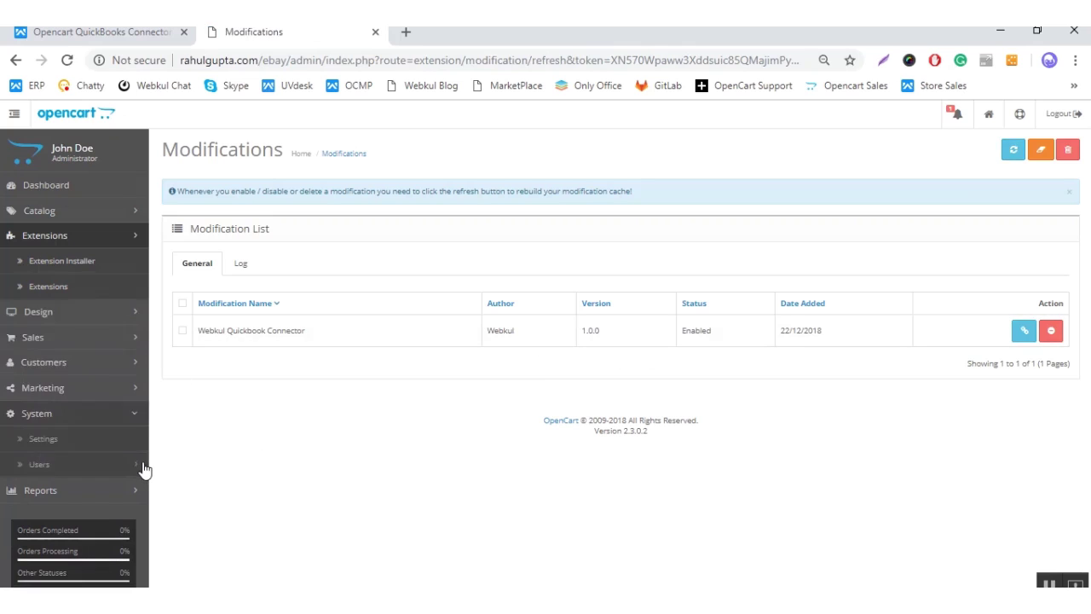
{"action": "left_click", "coordinate": [136, 418]}
{"action": "left_click", "coordinate": [111, 469]}
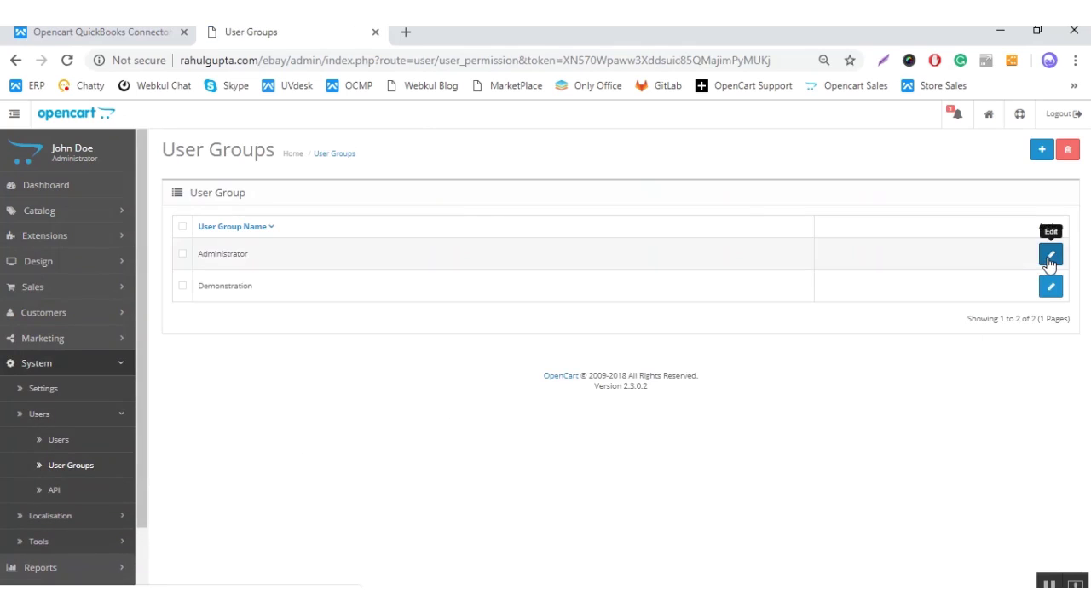
{"action": "left_click", "coordinate": [1050, 256]}
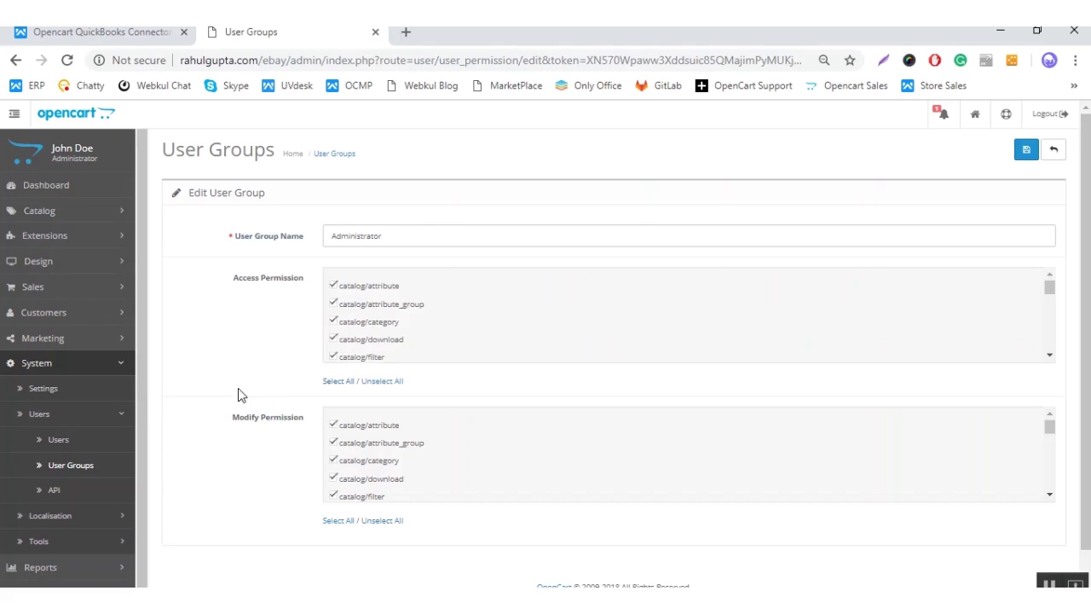
{"action": "left_click", "coordinate": [1025, 151]}
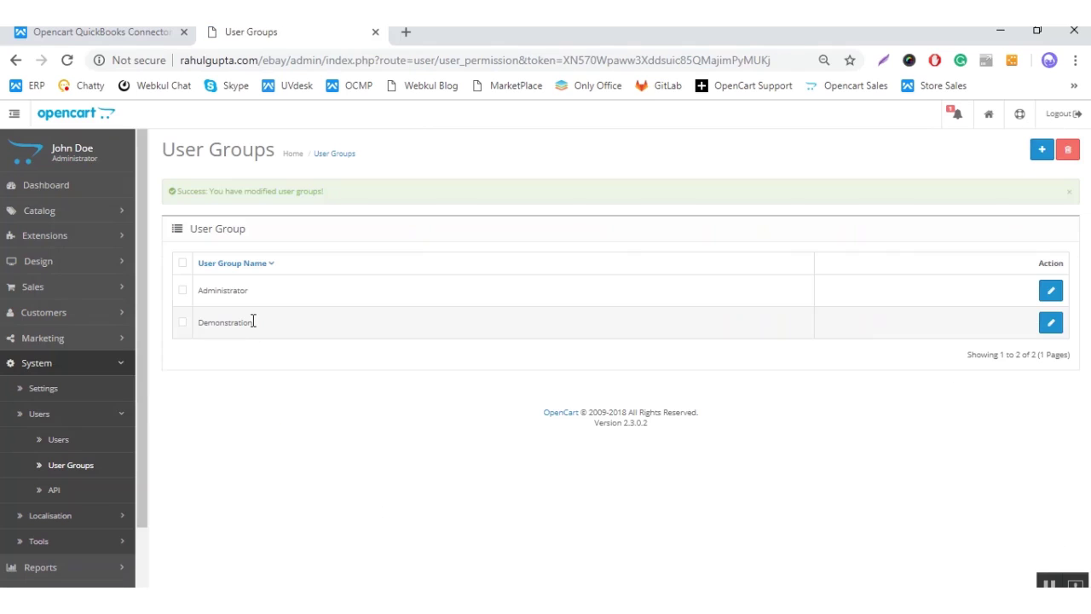
{"action": "left_click", "coordinate": [115, 364]}
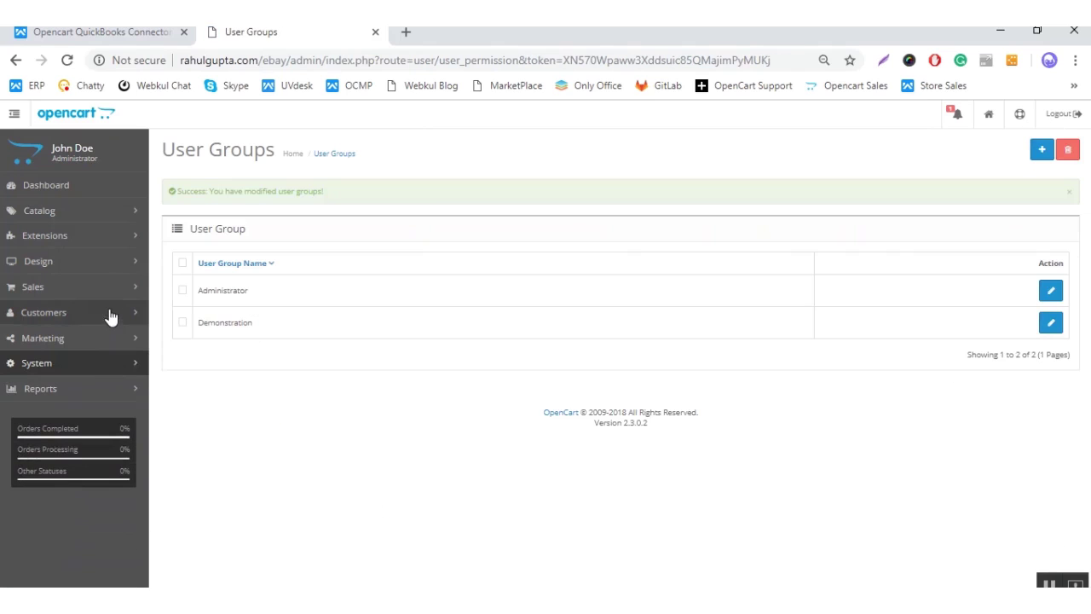
{"action": "left_click", "coordinate": [118, 243]}
Step: Filter Extensions to Modules, install Webkul QuickBook Online Connector, and open its Edit page
{"action": "left_click", "coordinate": [97, 287]}
{"action": "left_click", "coordinate": [652, 273]}
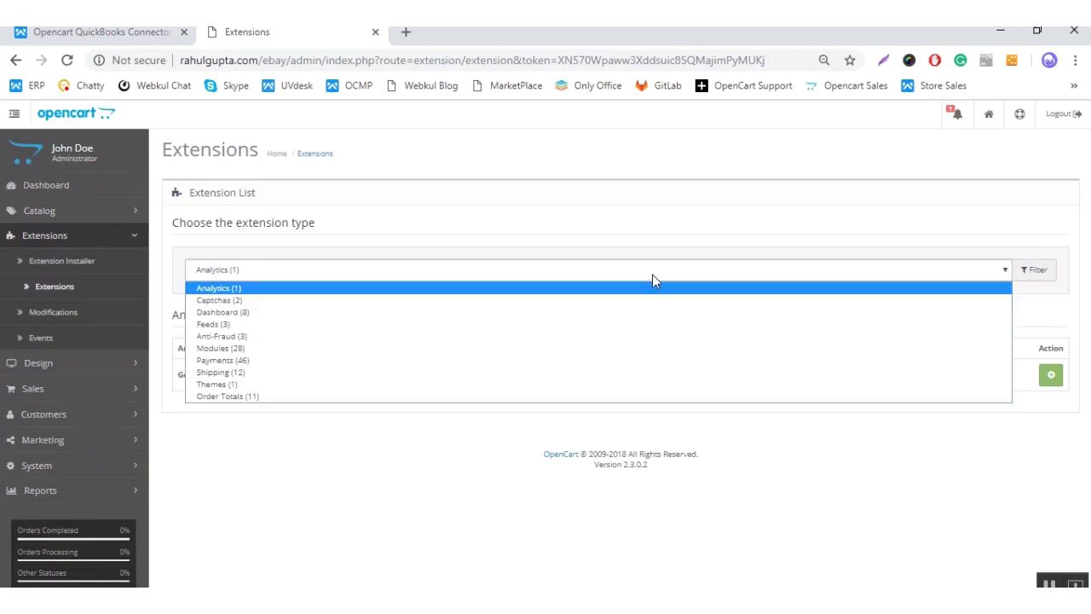
{"action": "left_click", "coordinate": [629, 348]}
{"action": "scroll", "coordinate": [628, 357], "scroll_direction": "down", "scroll_amount": 11}
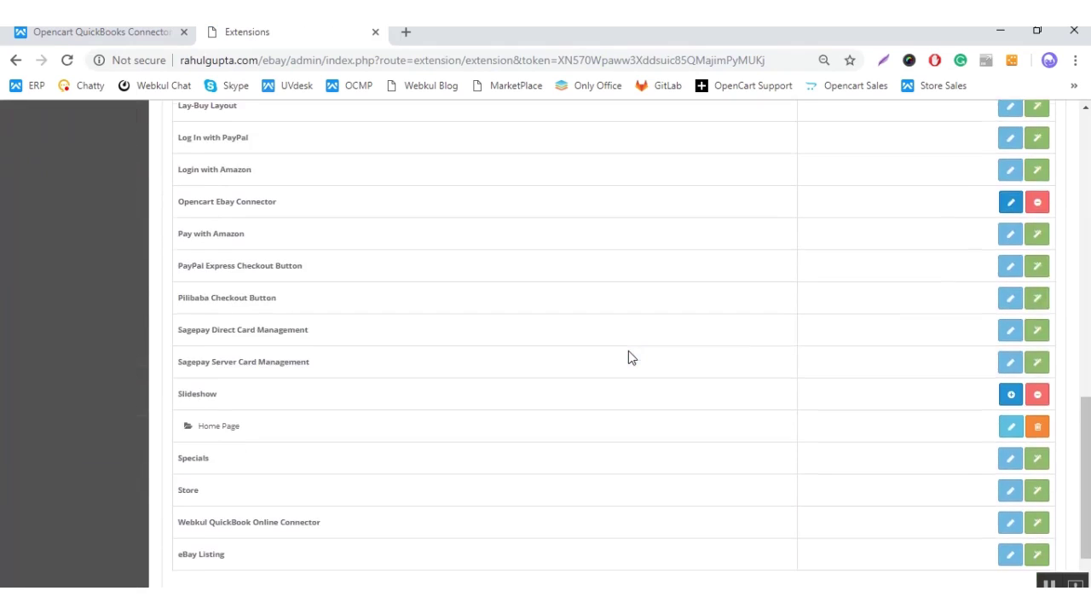
{"action": "left_click_drag", "start_coordinate": [177, 432], "coordinate": [388, 427]}
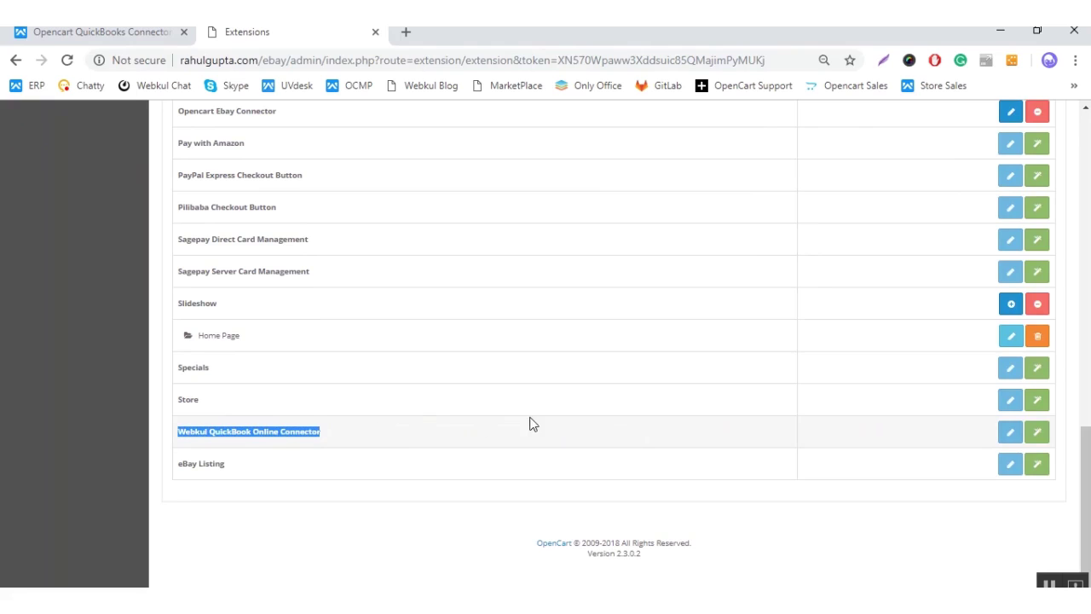
{"action": "left_click", "coordinate": [1038, 436]}
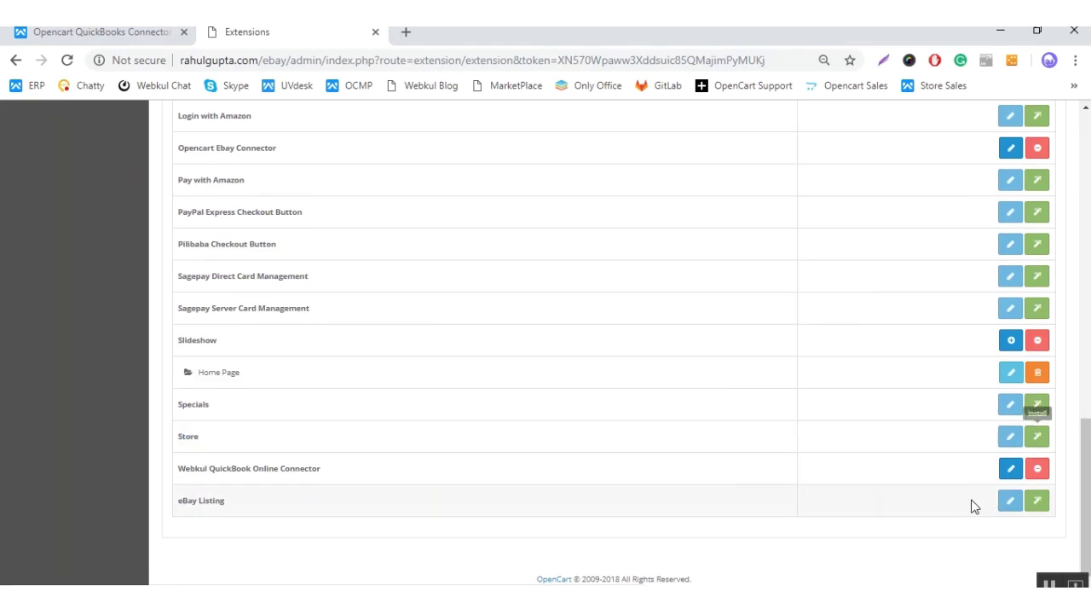
{"action": "scroll", "coordinate": [972, 505], "scroll_direction": "down", "scroll_amount": 1}
{"action": "left_click", "coordinate": [1010, 441]}
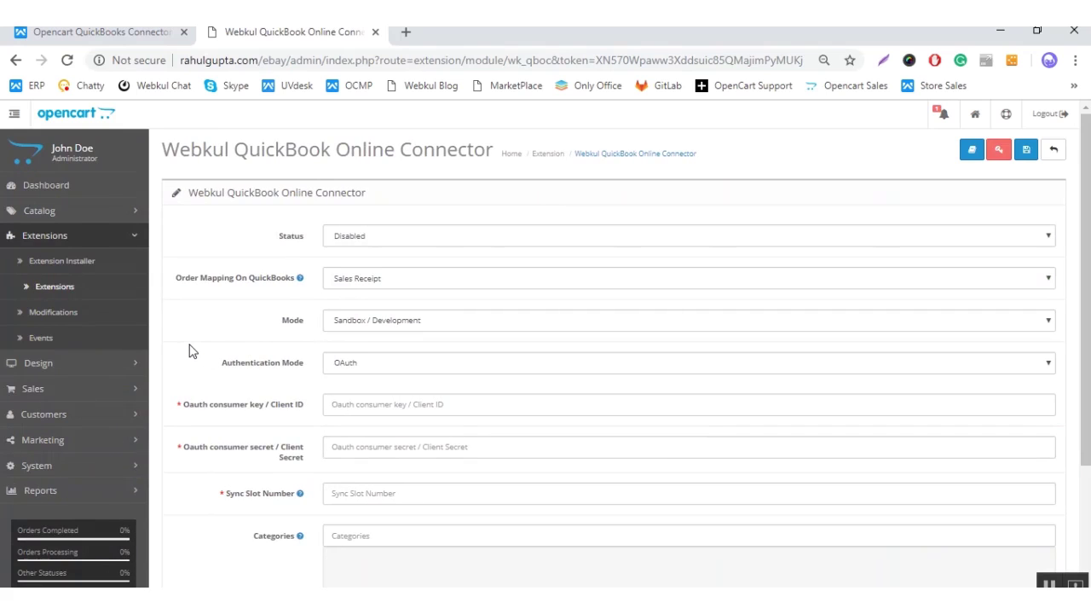
Step: Set Status to Enabled, Order Mapping to Sales Receipt and Mode to Sandbox / Development
{"action": "scroll", "coordinate": [191, 351], "scroll_direction": "down", "scroll_amount": 2}
{"action": "scroll", "coordinate": [191, 351], "scroll_direction": "up", "scroll_amount": 1}
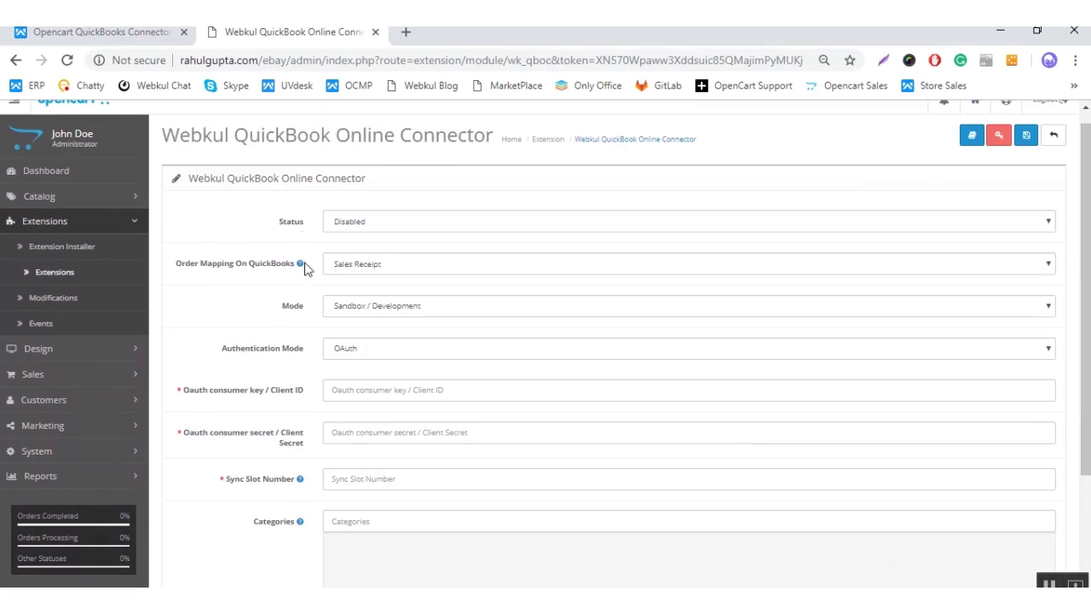
{"action": "left_click", "coordinate": [383, 221]}
{"action": "left_click", "coordinate": [392, 251]}
{"action": "left_click", "coordinate": [397, 267]}
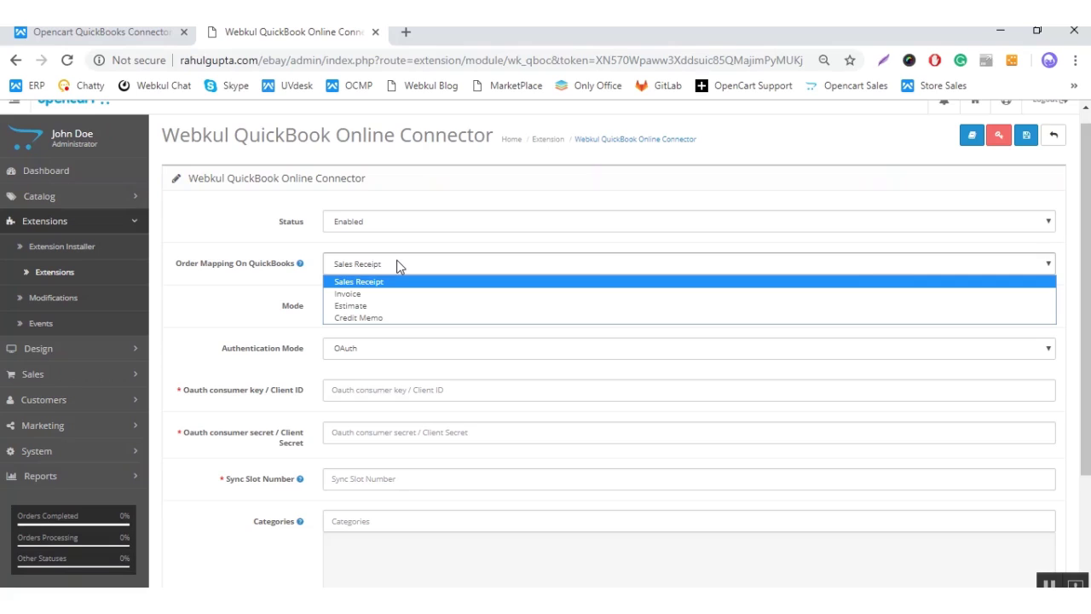
{"action": "left_click", "coordinate": [396, 267]}
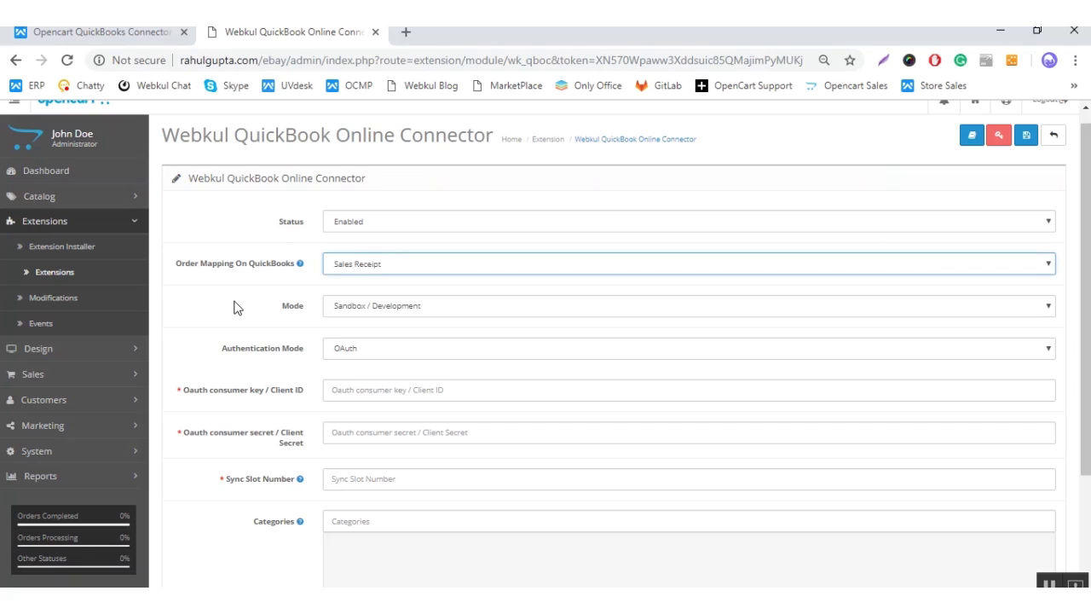
{"action": "left_click", "coordinate": [369, 310]}
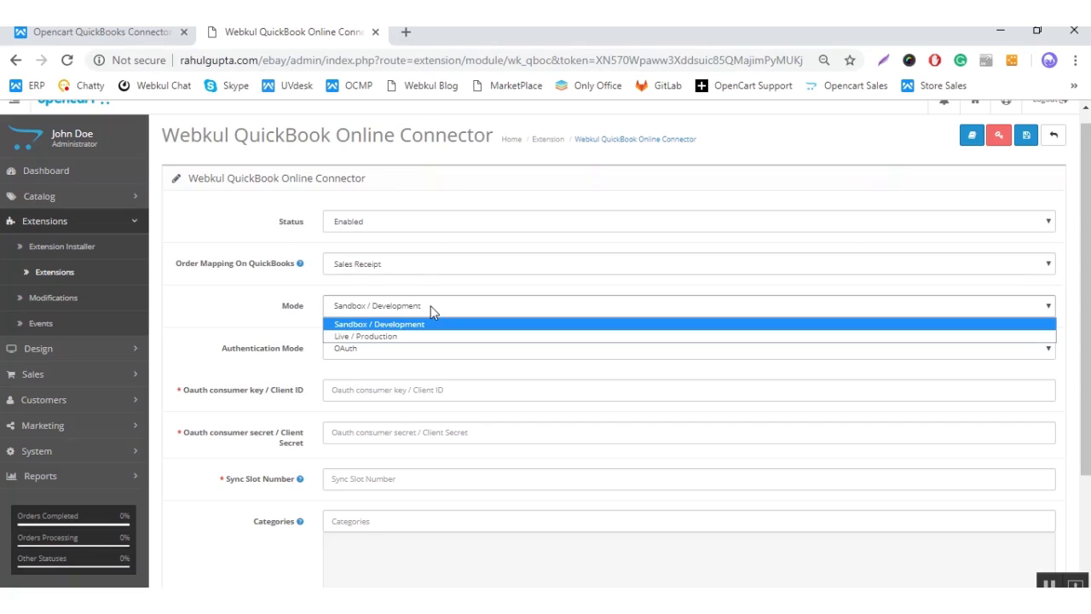
{"action": "left_click", "coordinate": [431, 308]}
Step: Switch Authentication Mode to OAuth2 and check the still-empty client key and secret fields
{"action": "left_click", "coordinate": [237, 328]}
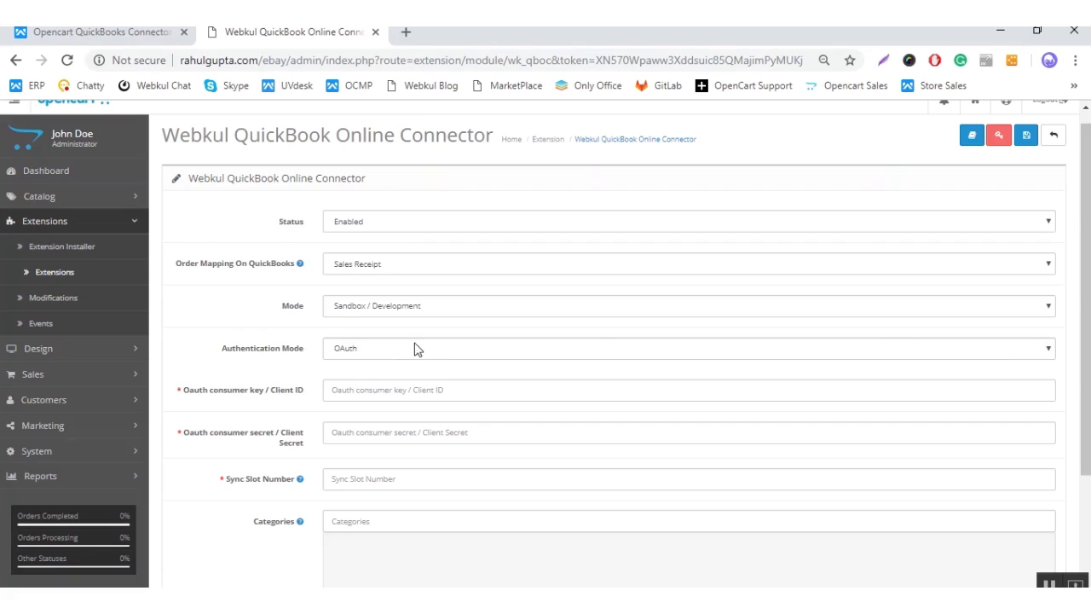
{"action": "left_click", "coordinate": [418, 348]}
{"action": "left_click", "coordinate": [415, 378]}
{"action": "left_click", "coordinate": [213, 332]}
{"action": "scroll", "coordinate": [213, 333], "scroll_direction": "down", "scroll_amount": 1}
{"action": "left_click_drag", "start_coordinate": [185, 313], "coordinate": [298, 314]}
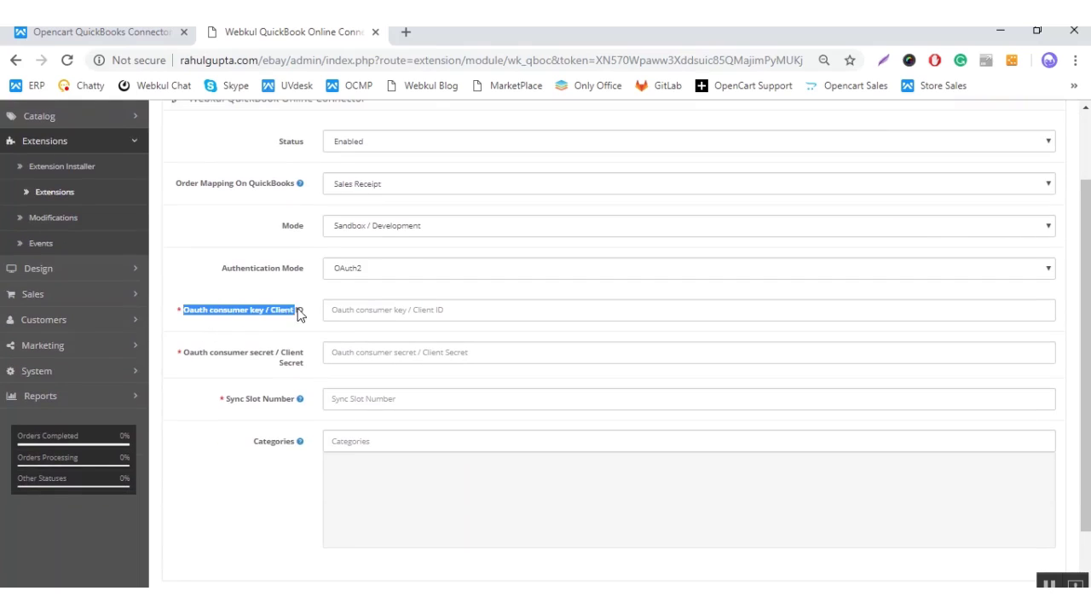
{"action": "left_click", "coordinate": [267, 338]}
{"action": "left_click_drag", "start_coordinate": [189, 354], "coordinate": [308, 358]}
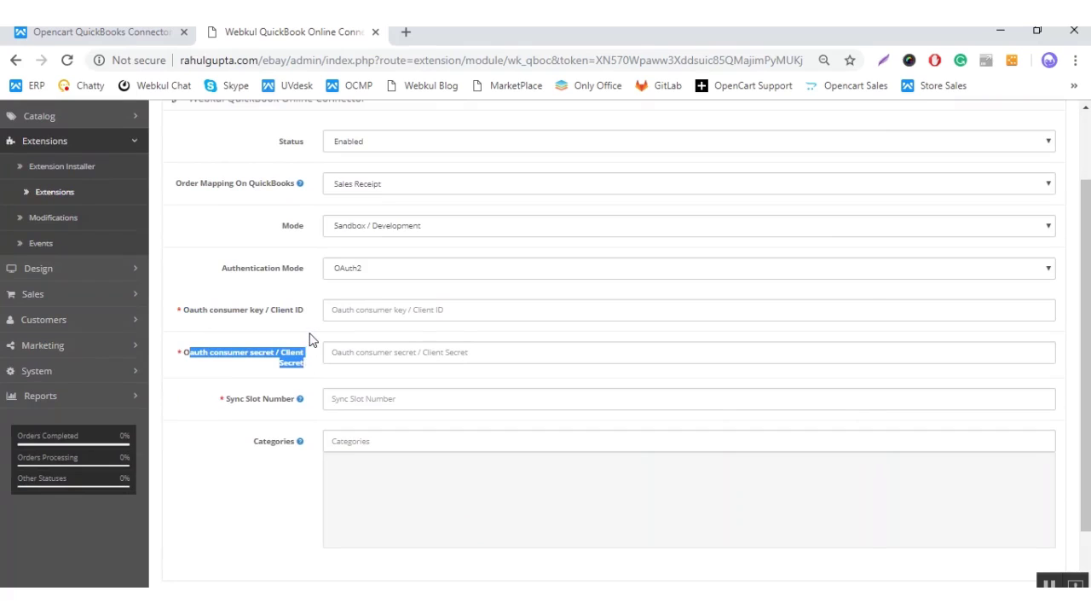
{"action": "left_click", "coordinate": [310, 340]}
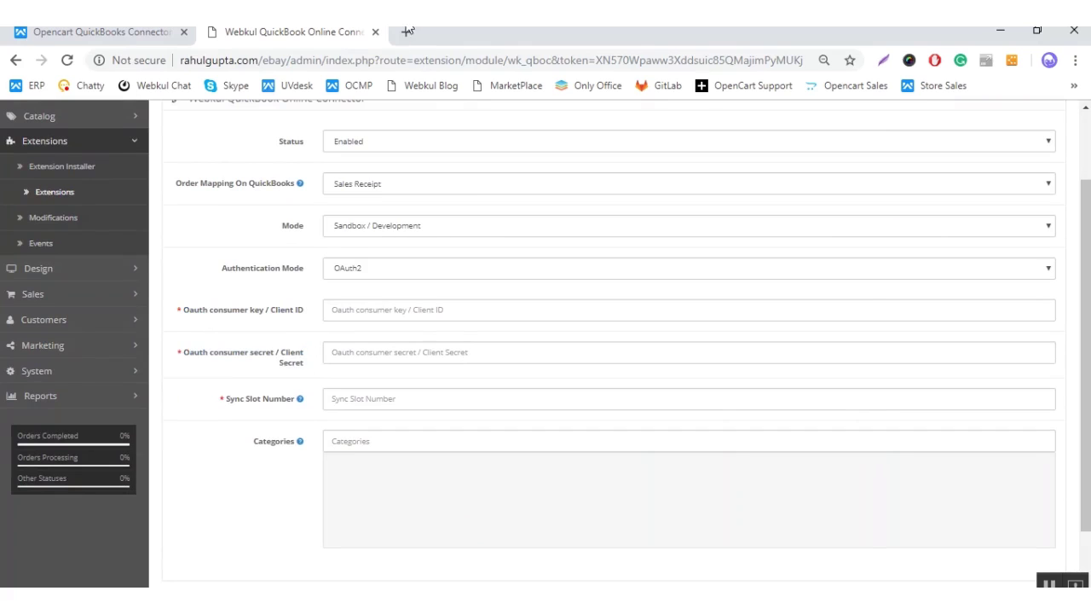
{"action": "scroll", "coordinate": [272, 324], "scroll_direction": "up", "scroll_amount": 2}
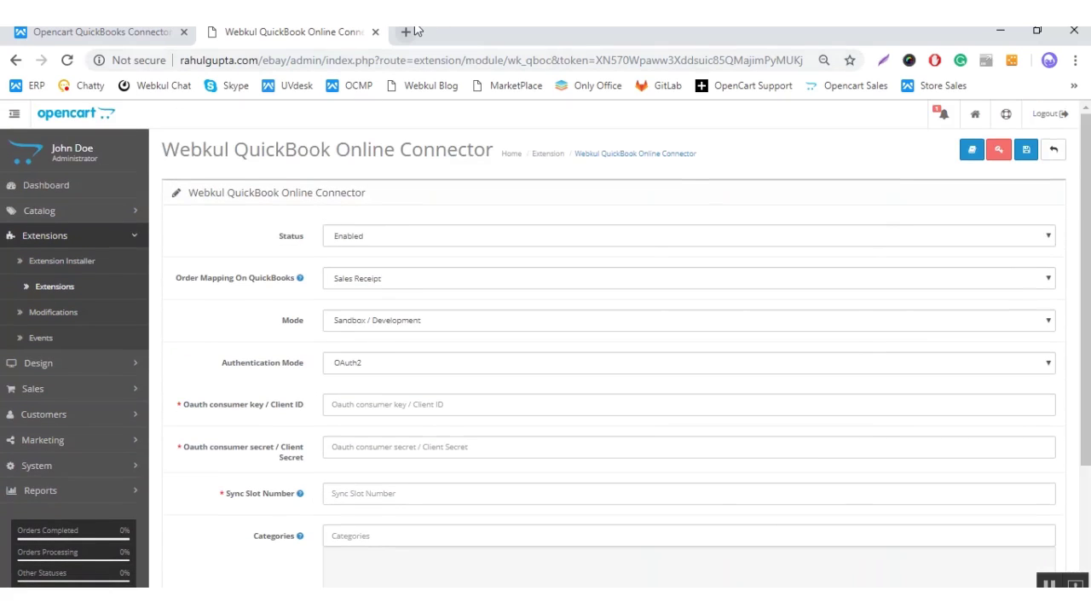
Step: Open developer.intuit.com in a new tab and sign in with the saved developer account and its password
{"action": "left_click", "coordinate": [413, 32]}
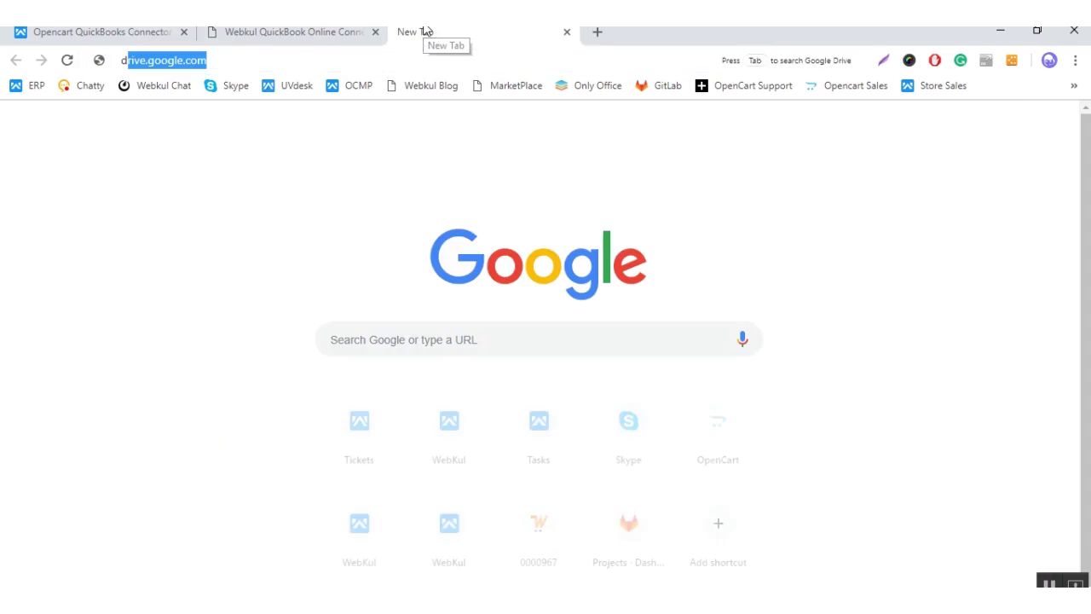
{"action": "type", "text": "deve"}
{"action": "key", "text": "Return"}
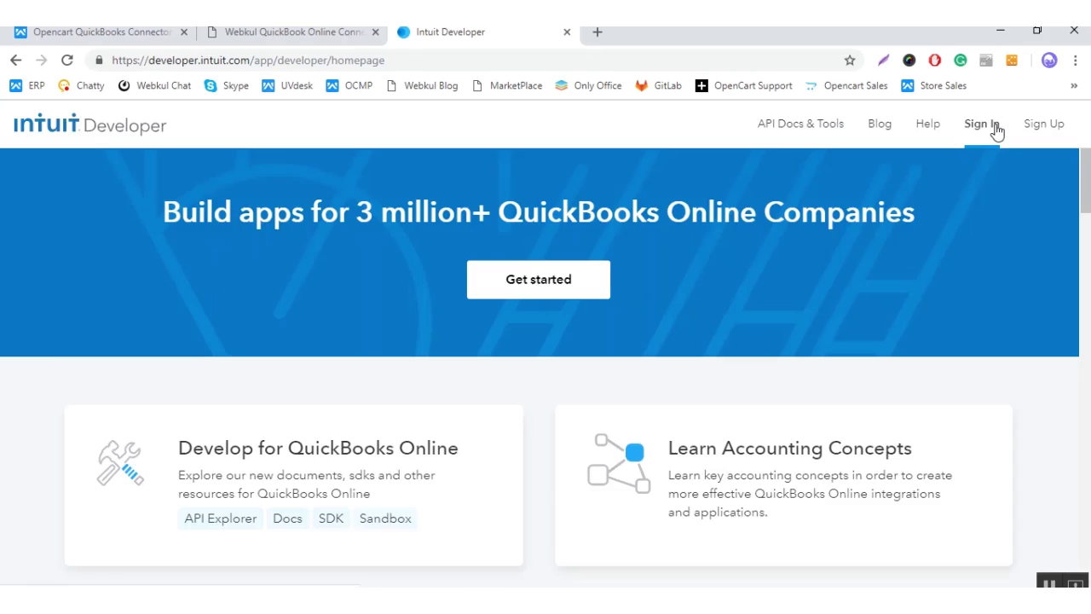
{"action": "left_click", "coordinate": [994, 128]}
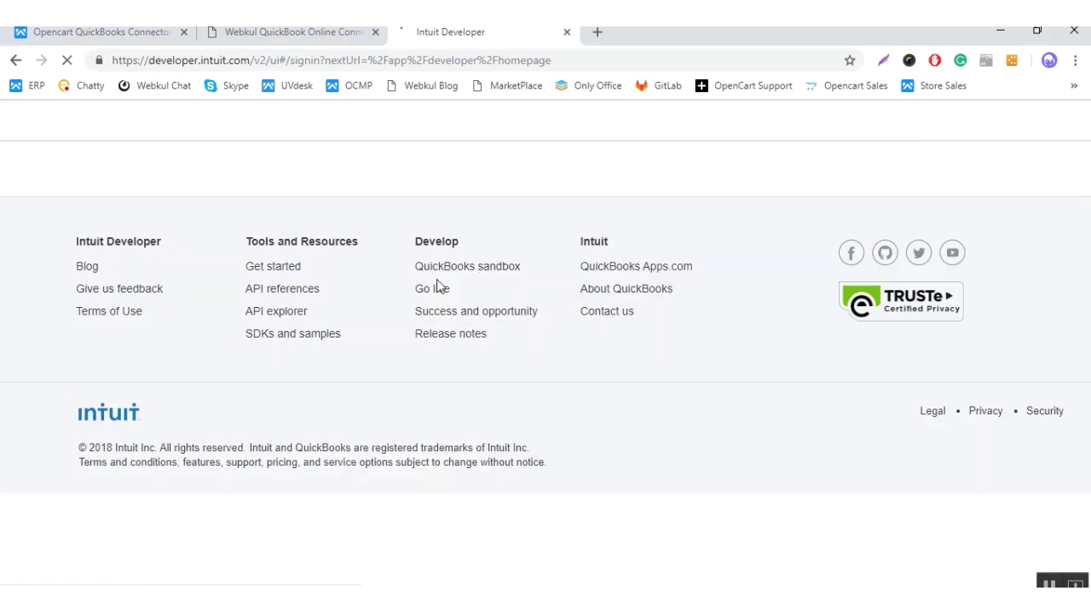
{"action": "left_click", "coordinate": [301, 291]}
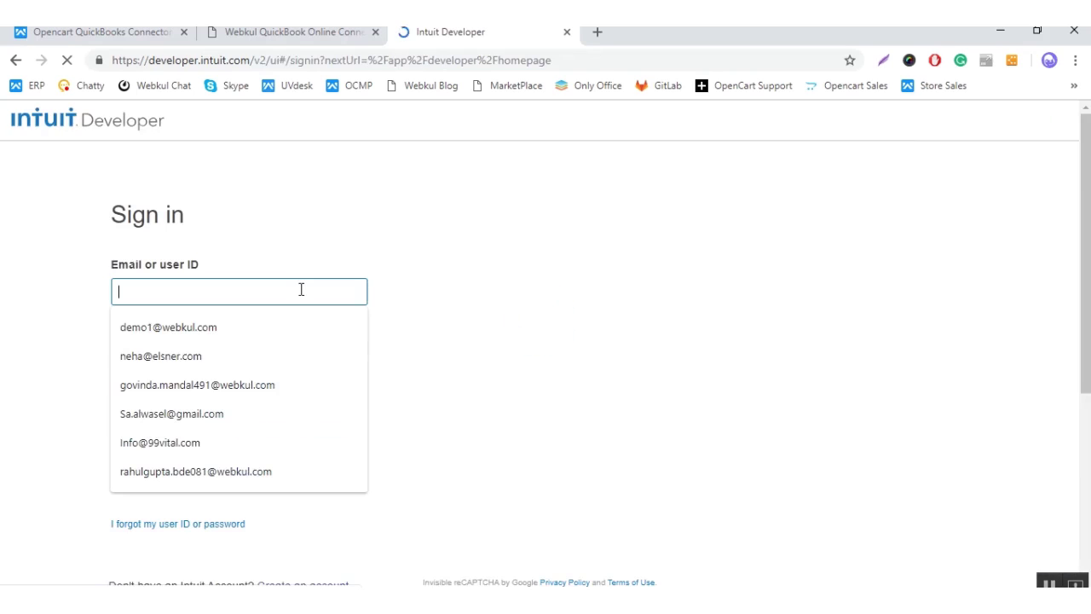
{"action": "left_click", "coordinate": [273, 385]}
{"action": "left_click", "coordinate": [303, 362]}
{"action": "type", "text": "•••••••••"}
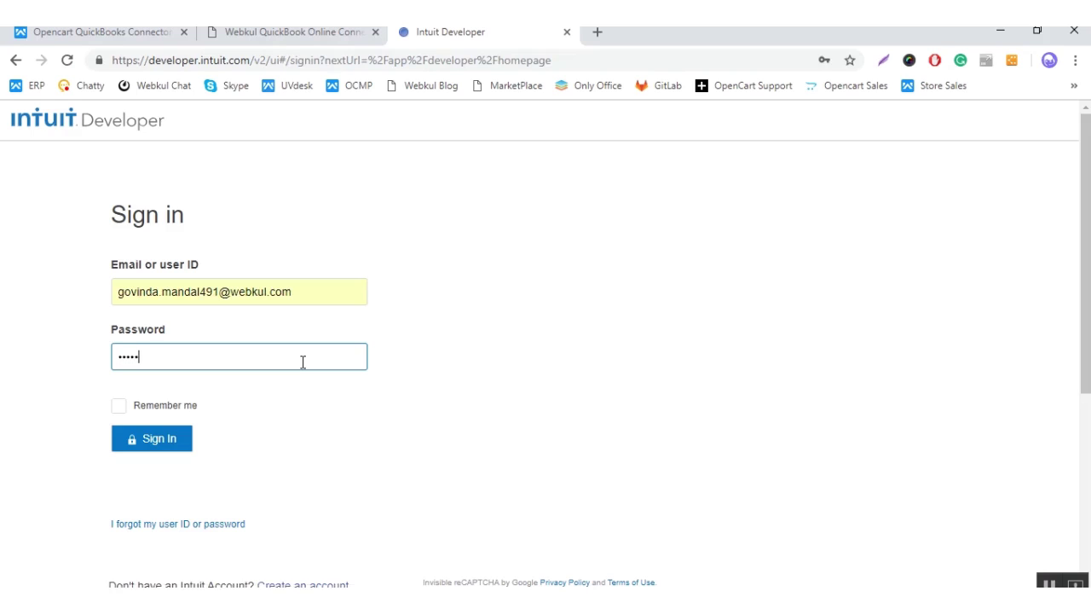
{"action": "key", "text": "Return"}
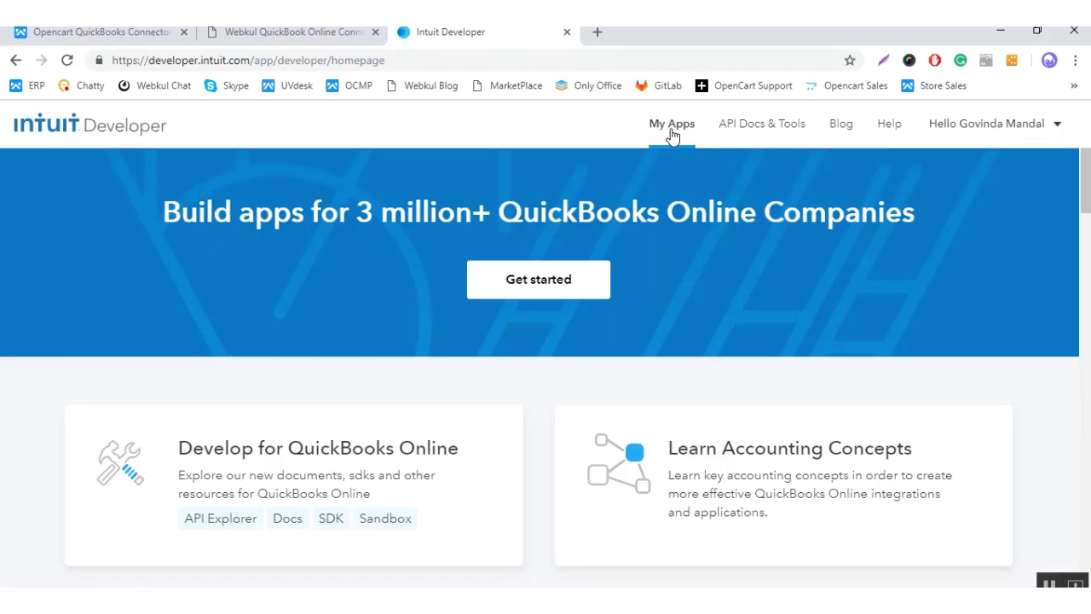
Step: Open the My Apps dashboard listing the existing QuickBooks apps
{"action": "left_click", "coordinate": [672, 133]}
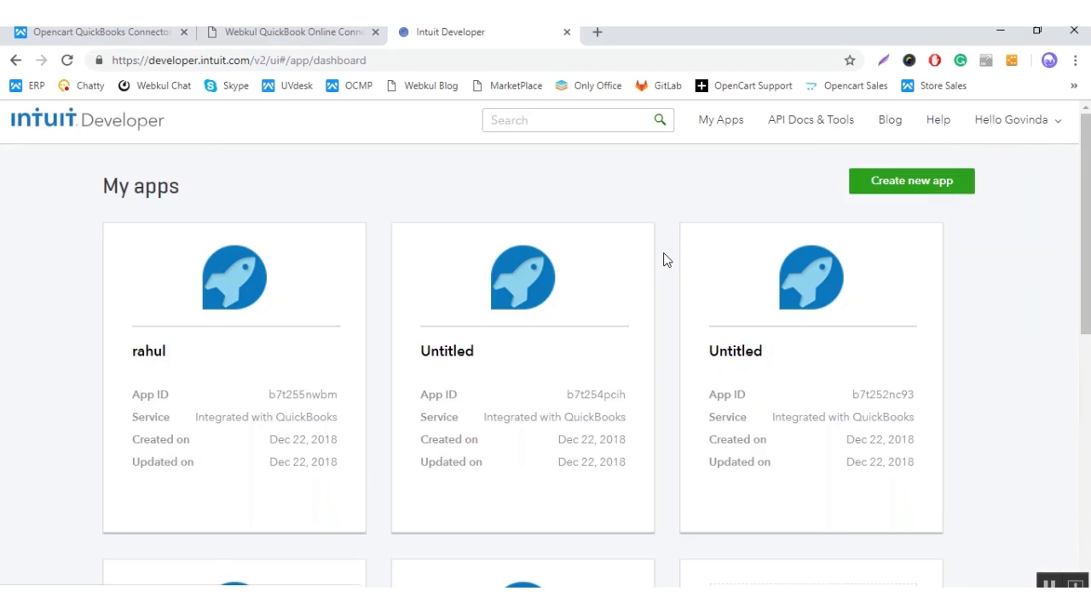
{"action": "scroll", "coordinate": [661, 255], "scroll_direction": "down", "scroll_amount": 7}
{"action": "scroll", "coordinate": [664, 256], "scroll_direction": "up", "scroll_amount": 7}
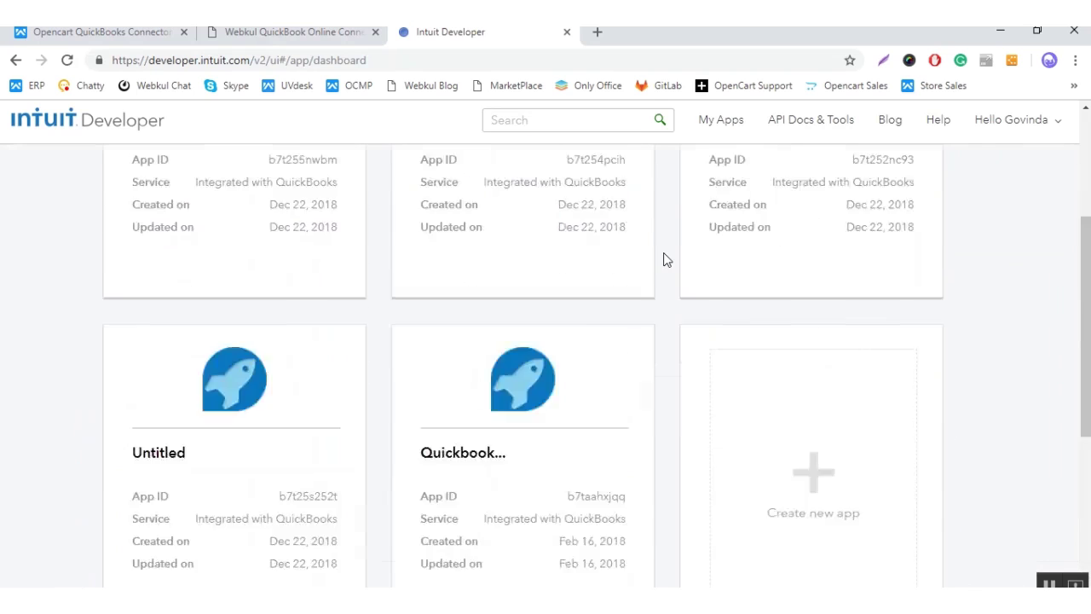
{"action": "scroll", "coordinate": [663, 255], "scroll_direction": "down", "scroll_amount": 3}
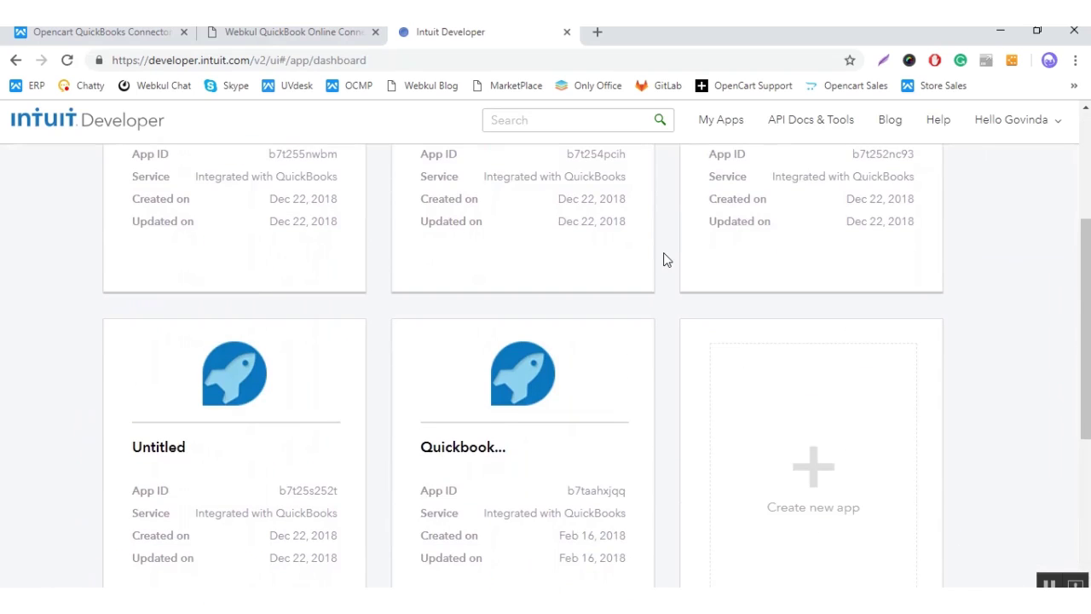
Step: Create a new app with both the Accounting and Payments APIs selected
{"action": "left_click", "coordinate": [833, 476]}
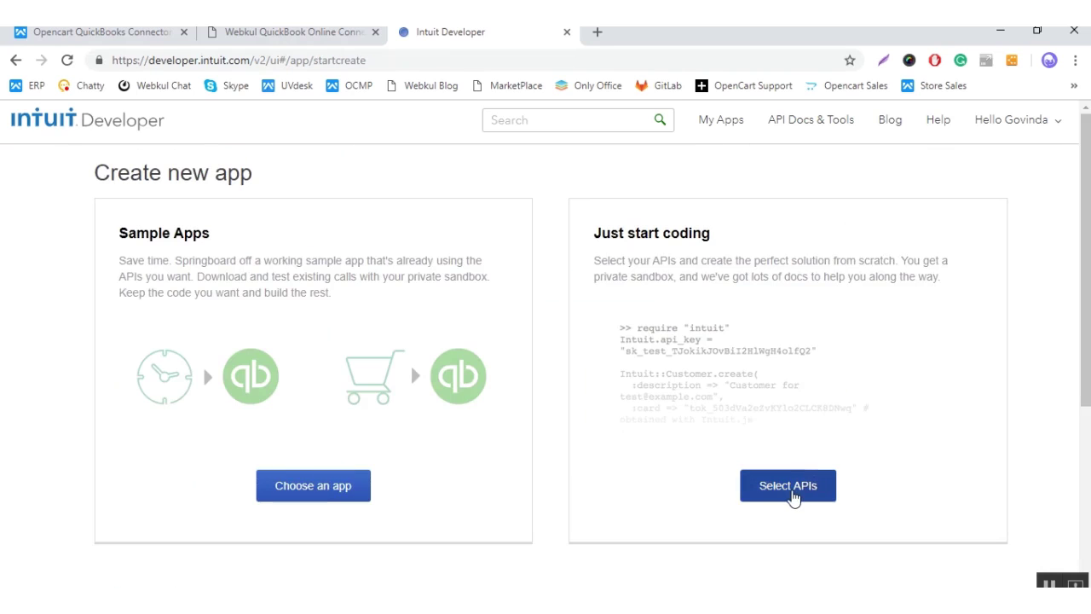
{"action": "left_click", "coordinate": [793, 497]}
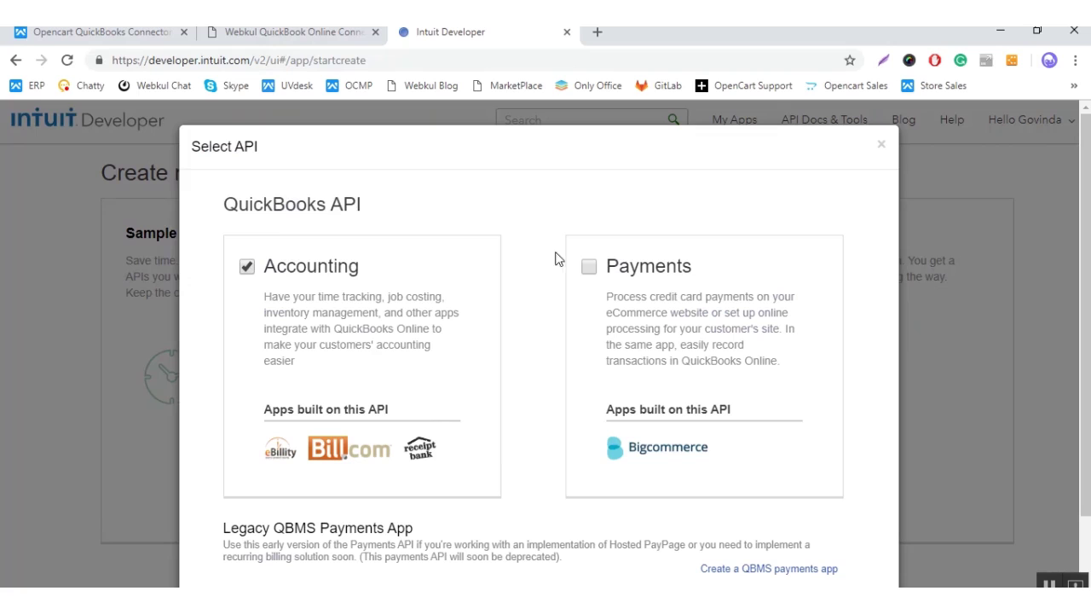
{"action": "left_click", "coordinate": [588, 266]}
{"action": "scroll", "coordinate": [637, 363], "scroll_direction": "down", "scroll_amount": 1}
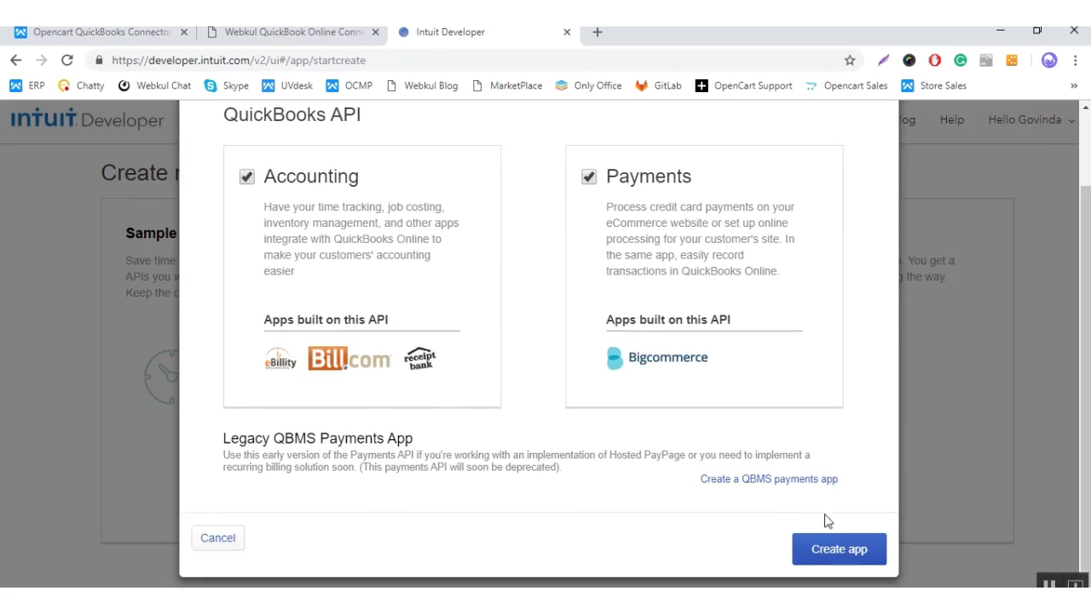
{"action": "left_click", "coordinate": [835, 548]}
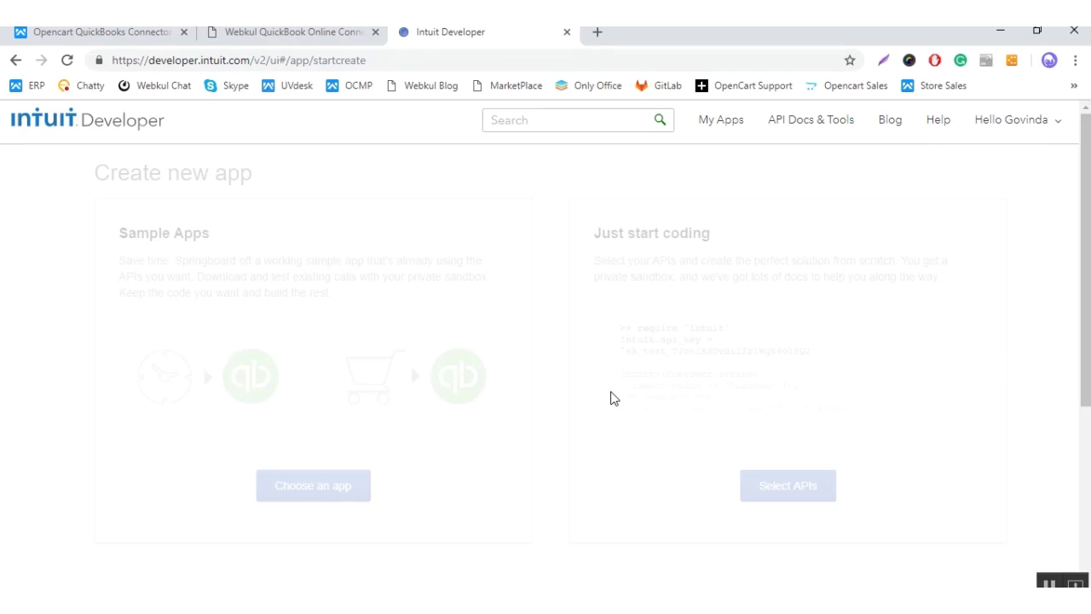
{"action": "scroll", "coordinate": [611, 398], "scroll_direction": "down", "scroll_amount": 5}
{"action": "scroll", "coordinate": [611, 398], "scroll_direction": "up", "scroll_amount": 5}
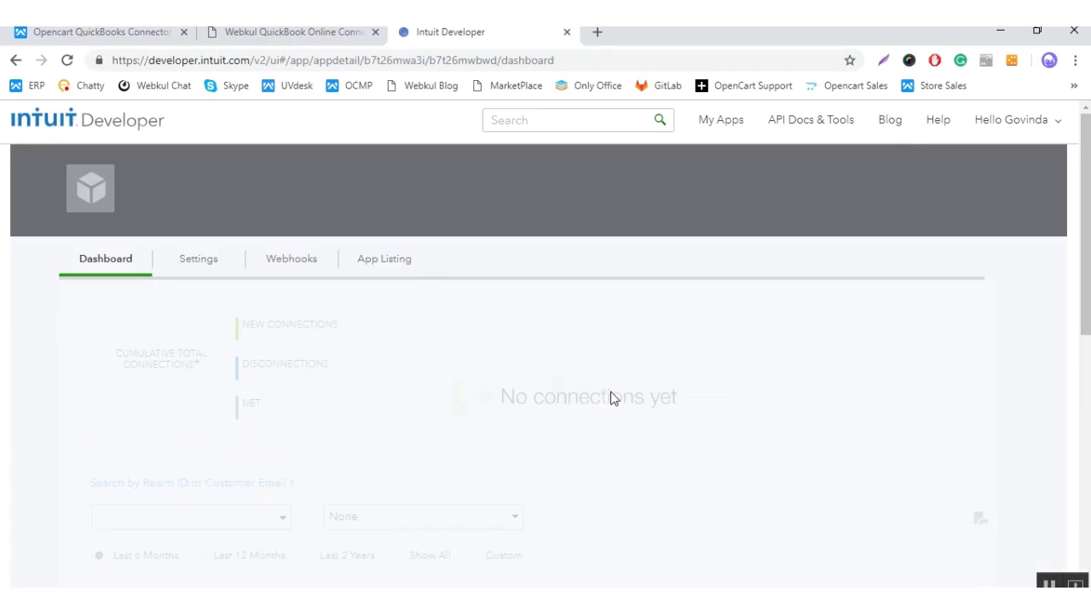
Step: Copy the app's development Client ID into OpenCart's Oauth consumer key field
{"action": "scroll", "coordinate": [433, 355], "scroll_direction": "down", "scroll_amount": 5}
{"action": "scroll", "coordinate": [433, 356], "scroll_direction": "up", "scroll_amount": 5}
{"action": "left_click", "coordinate": [207, 316]}
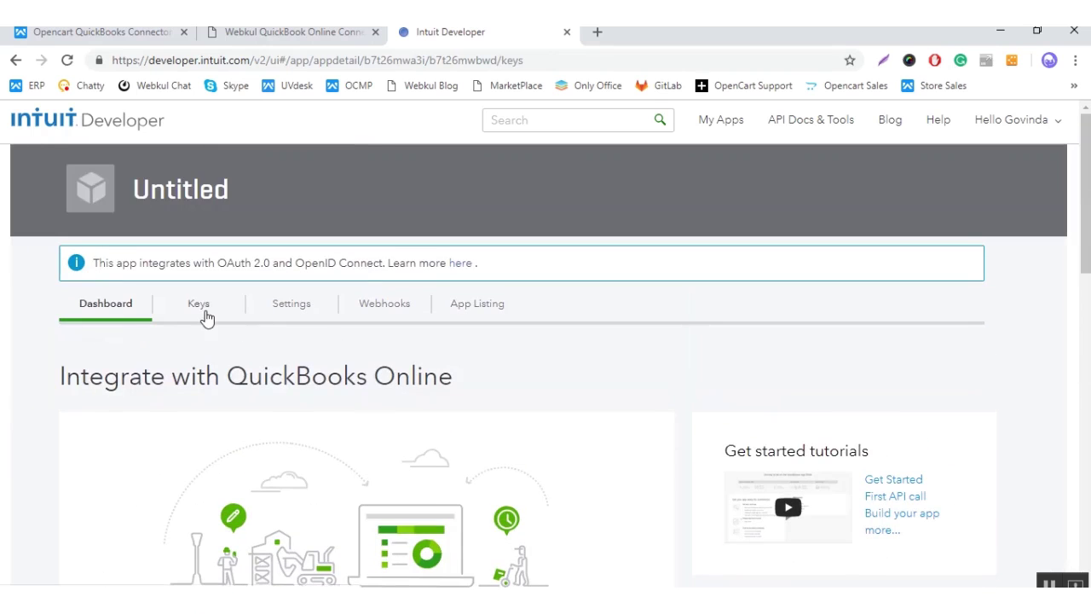
{"action": "scroll", "coordinate": [210, 314], "scroll_direction": "down", "scroll_amount": 1}
{"action": "scroll", "coordinate": [210, 316], "scroll_direction": "up", "scroll_amount": 1}
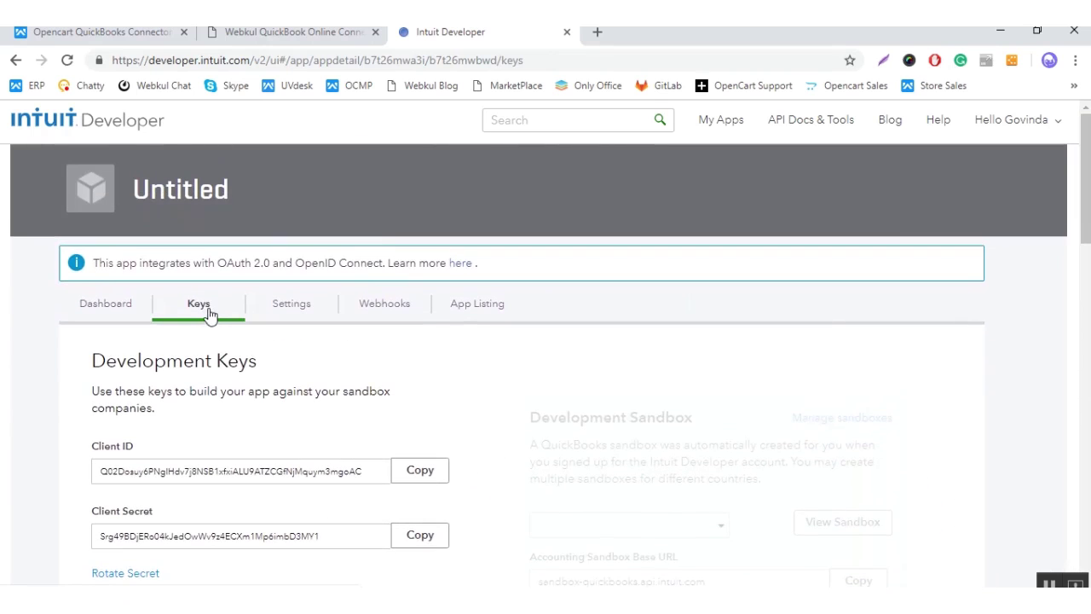
{"action": "left_click_drag", "start_coordinate": [80, 441], "coordinate": [126, 445]}
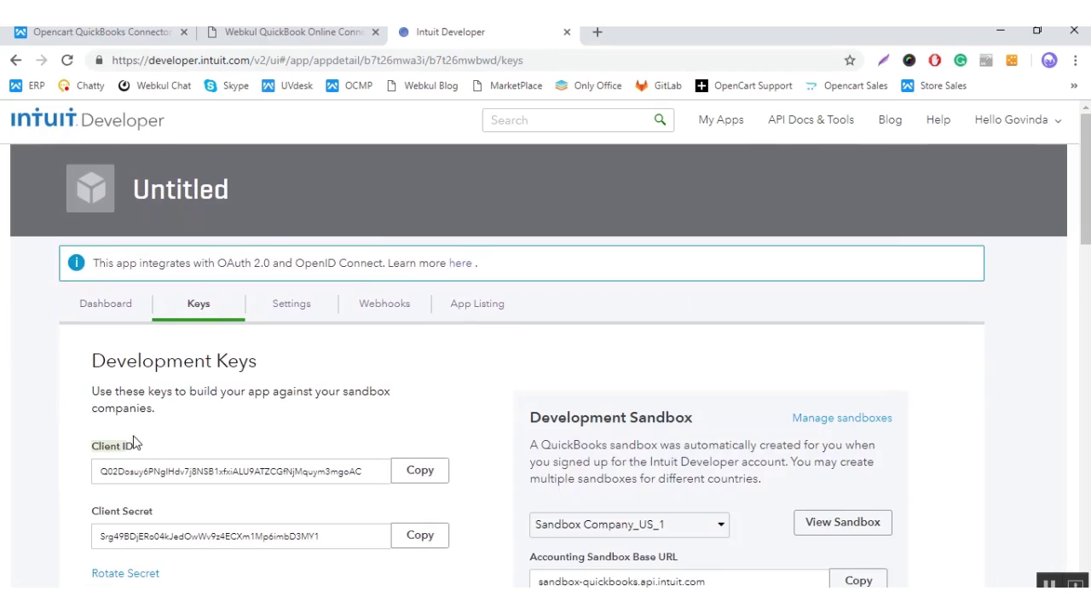
{"action": "left_click", "coordinate": [439, 475]}
{"action": "key", "text": "ctrl+Page_Up"}
{"action": "left_click", "coordinate": [390, 405]}
{"action": "type", "text": "Q02Dosuy6PNgIHdv7j8NSB1xfxiALU9ATZCGfNjMquym3mgoAC"}
{"action": "key", "text": "ctrl+a"}
{"action": "key", "text": "ctrl+Page_Down"}
Step: Copy the development Client Secret into OpenCart's Oauth consumer secret field
{"action": "scroll", "coordinate": [392, 422], "scroll_direction": "down", "scroll_amount": 1}
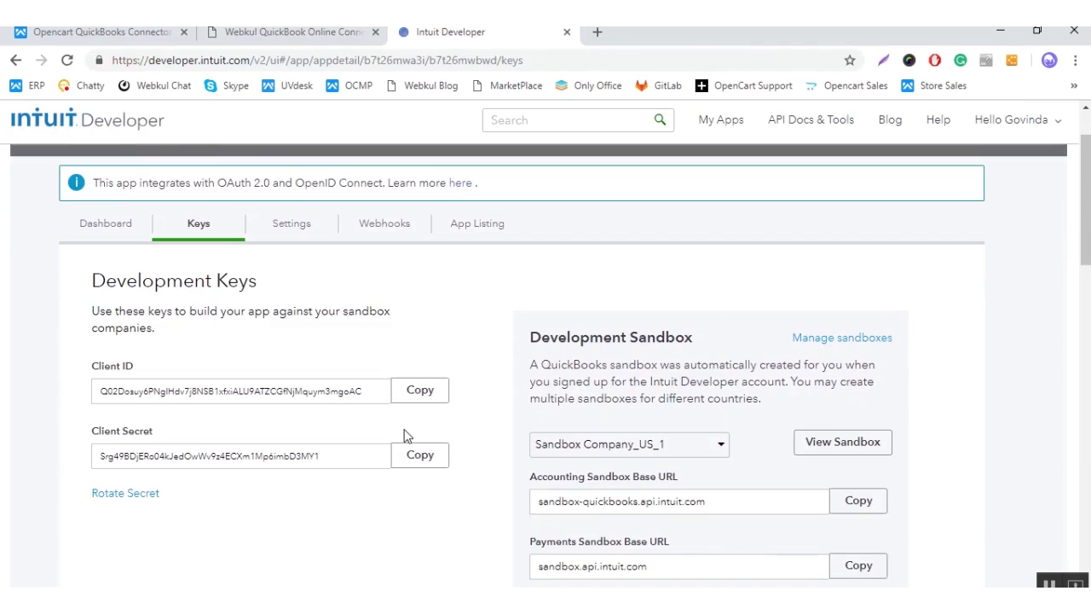
{"action": "left_click", "coordinate": [426, 464]}
{"action": "key", "text": "ctrl+Page_Up"}
{"action": "left_click", "coordinate": [435, 446]}
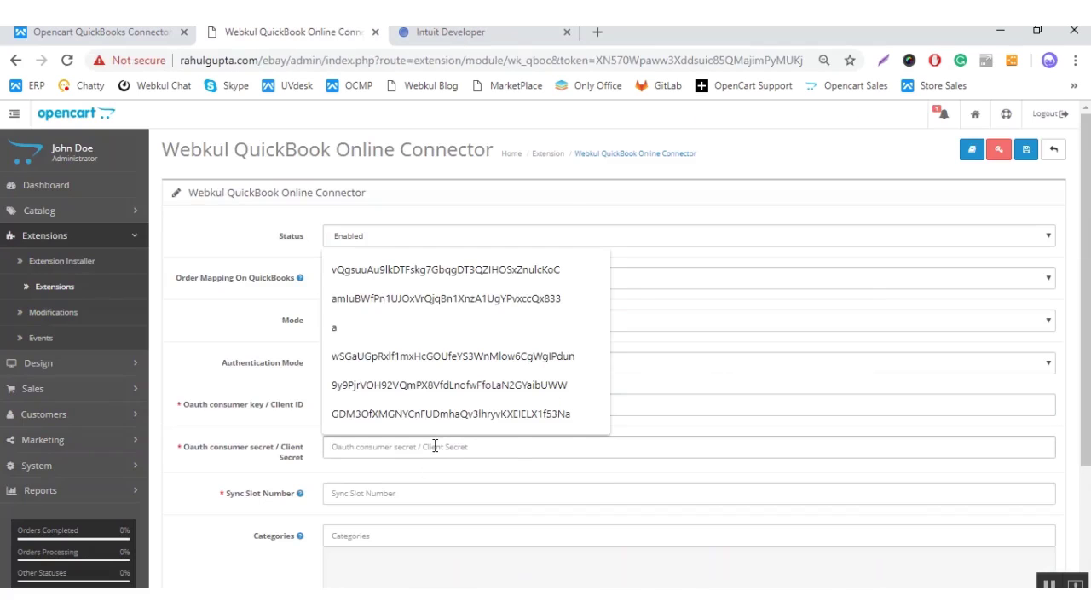
{"action": "key", "text": "ctrl+v"}
{"action": "key", "text": "ctrl+Page_Down"}
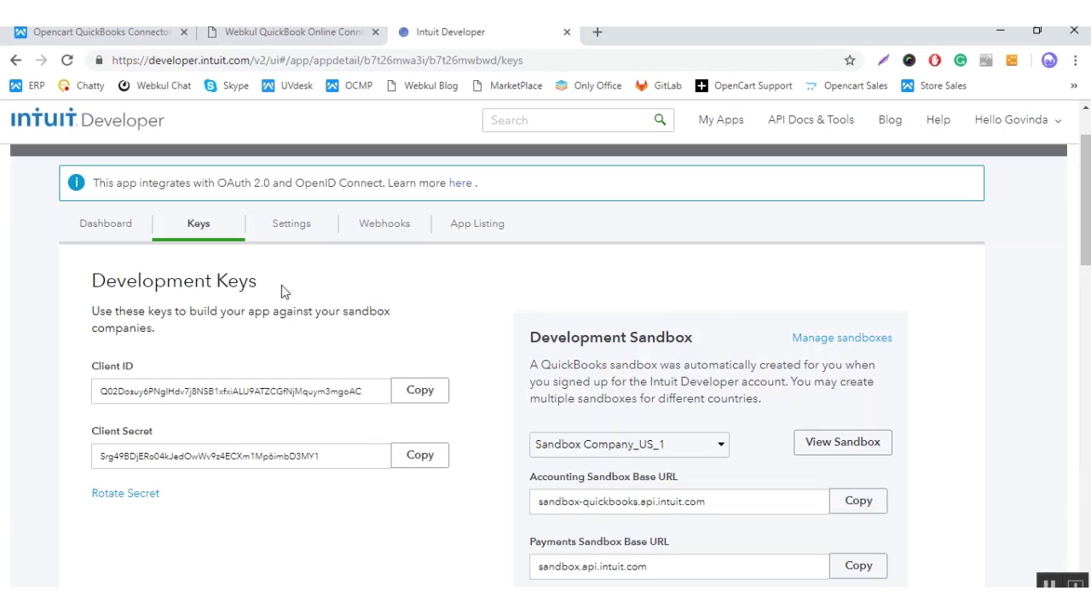
Step: Add a second redirect URI entry and copy the store's site address from the OpenCart tab
{"action": "scroll", "coordinate": [443, 337], "scroll_direction": "down", "scroll_amount": 5}
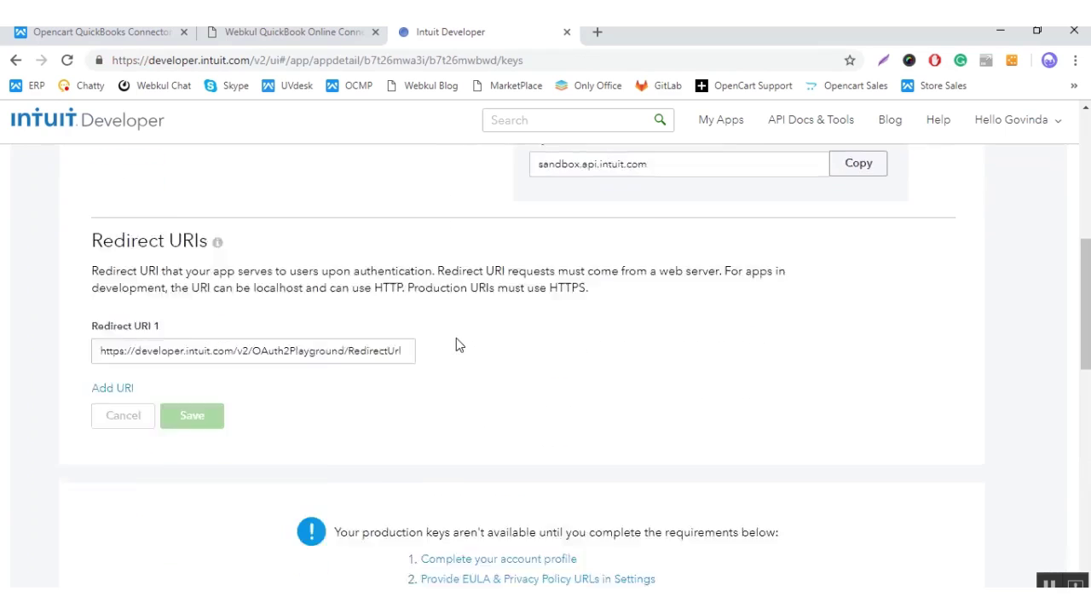
{"action": "scroll", "coordinate": [456, 344], "scroll_direction": "down", "scroll_amount": 4}
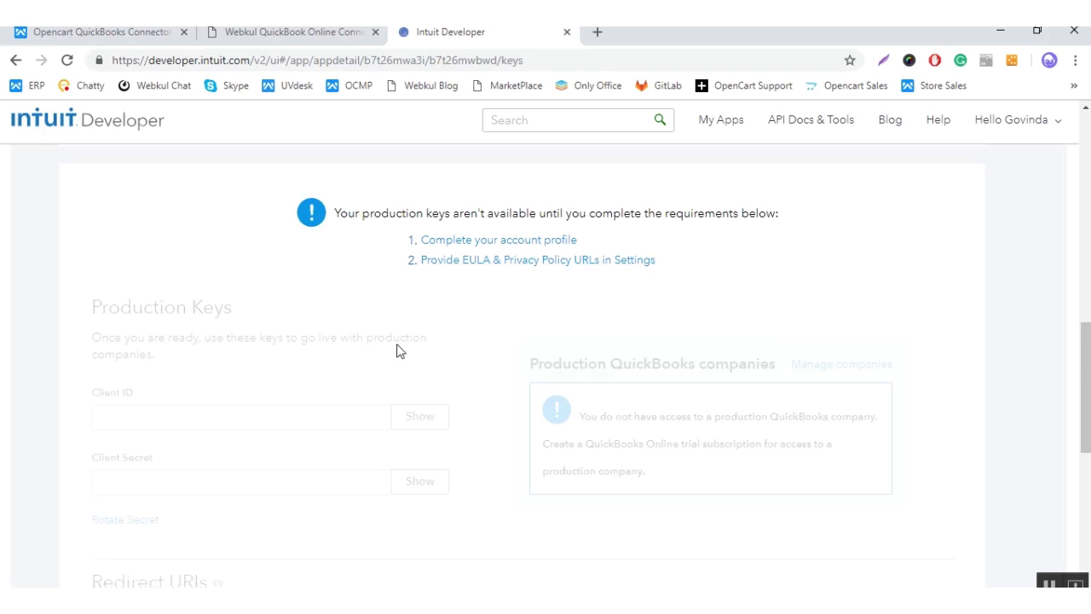
{"action": "scroll", "coordinate": [396, 350], "scroll_direction": "up", "scroll_amount": 5}
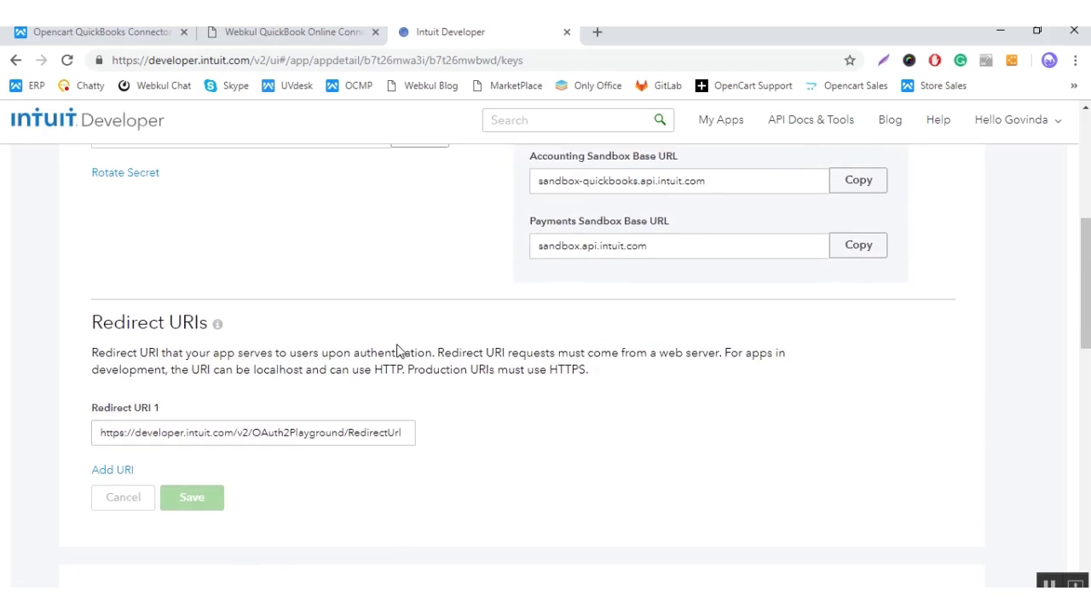
{"action": "left_click", "coordinate": [126, 470]}
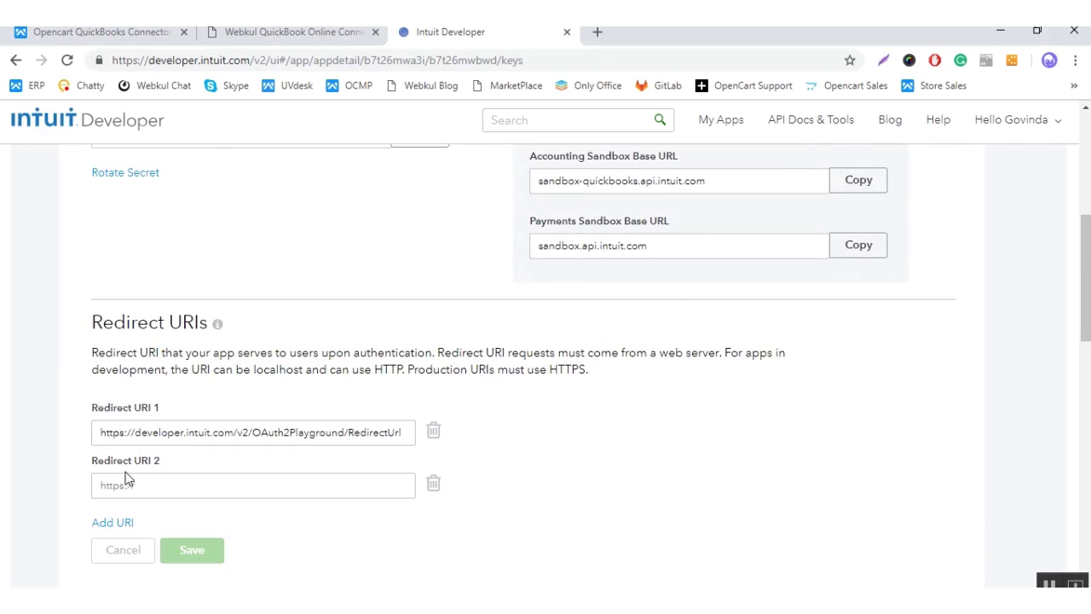
{"action": "left_click", "coordinate": [261, 492]}
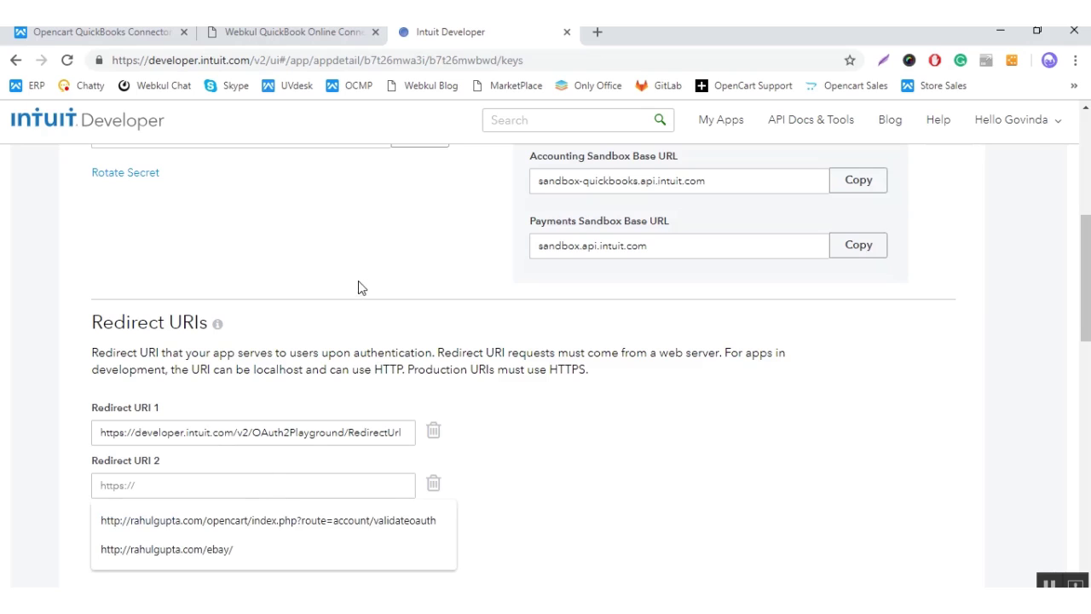
{"action": "left_click", "coordinate": [336, 31]}
{"action": "left_click_drag", "start_coordinate": [181, 59], "coordinate": [290, 62]}
{"action": "key", "text": "ctrl+c"}
{"action": "left_click", "coordinate": [407, 31]}
{"action": "left_click", "coordinate": [240, 482]}
{"action": "key", "text": "ctrl+v"}
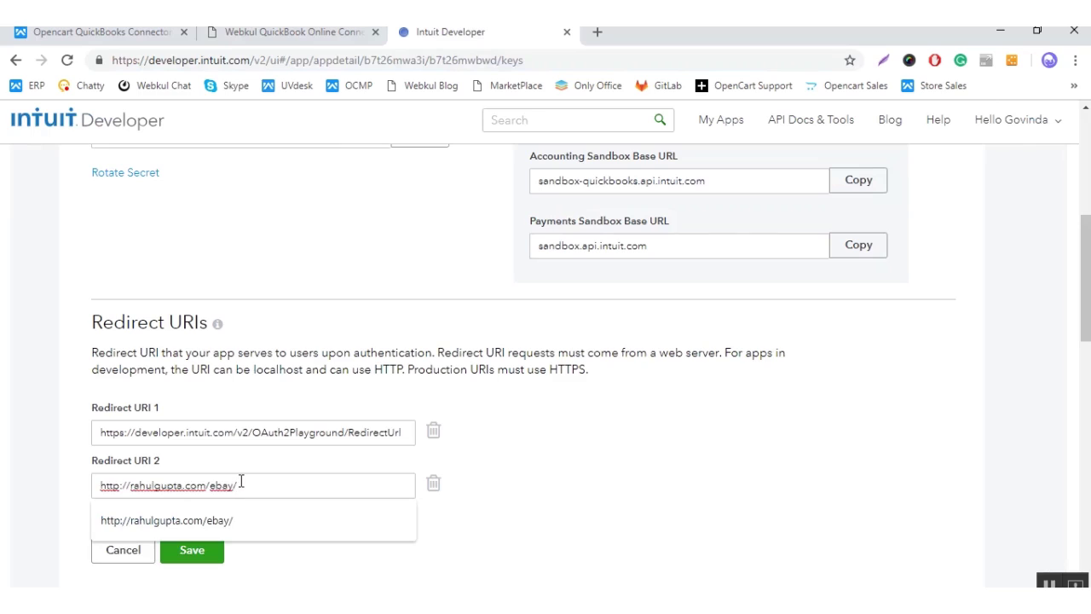
{"action": "left_click", "coordinate": [242, 482]}
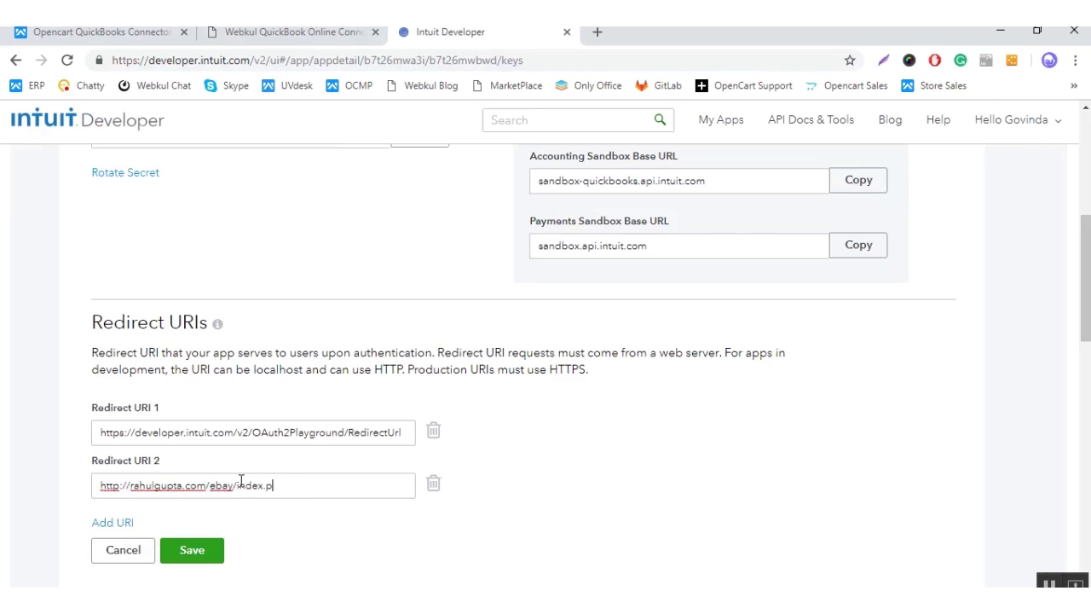
{"action": "left_click", "coordinate": [204, 552]}
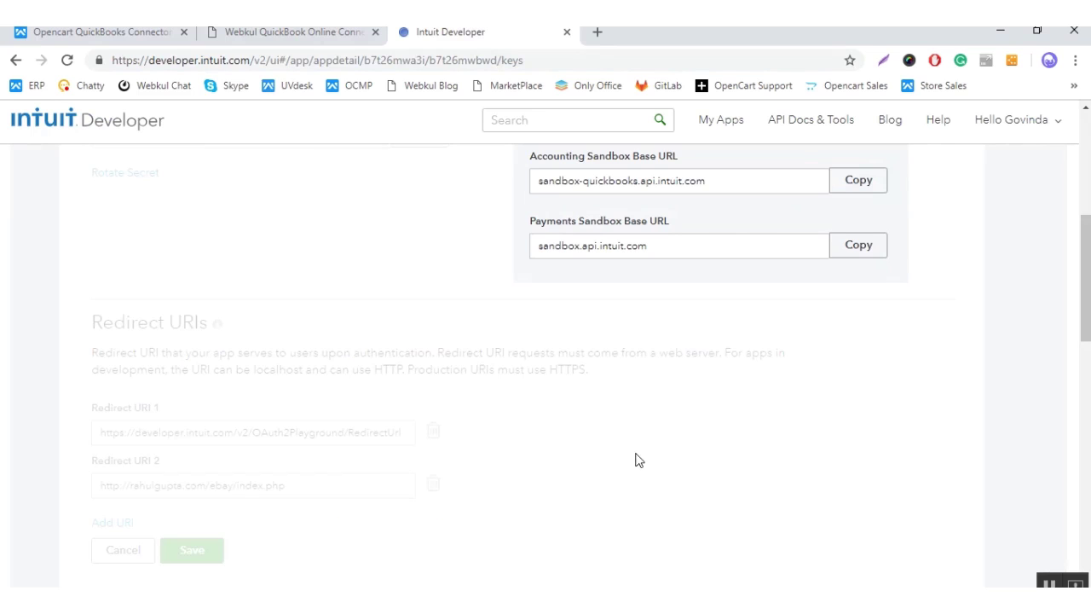
{"action": "scroll", "coordinate": [635, 461], "scroll_direction": "up", "scroll_amount": 5}
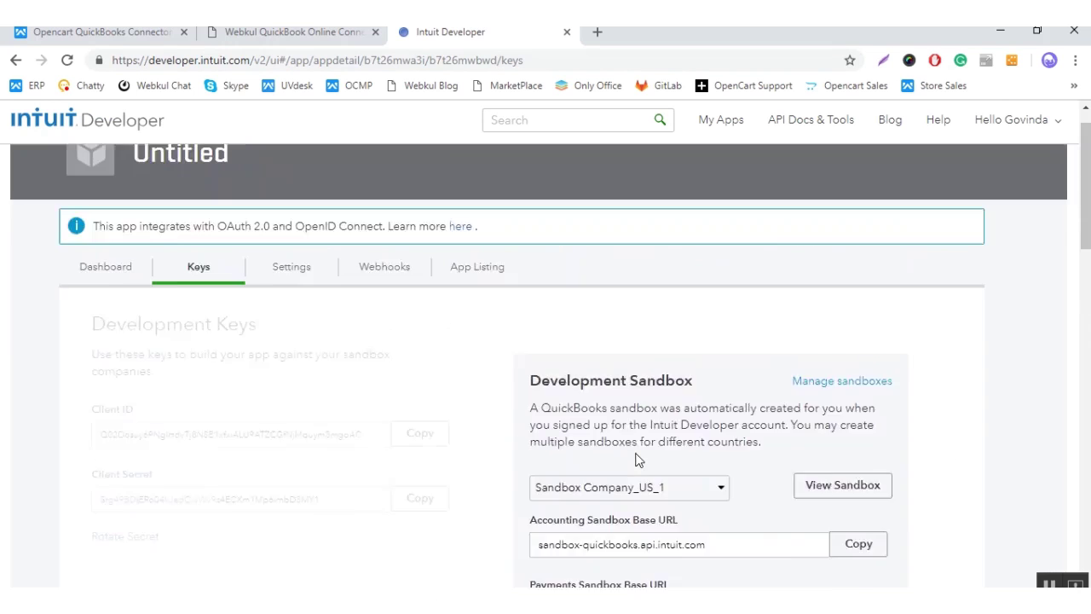
{"action": "scroll", "coordinate": [635, 460], "scroll_direction": "down", "scroll_amount": 8}
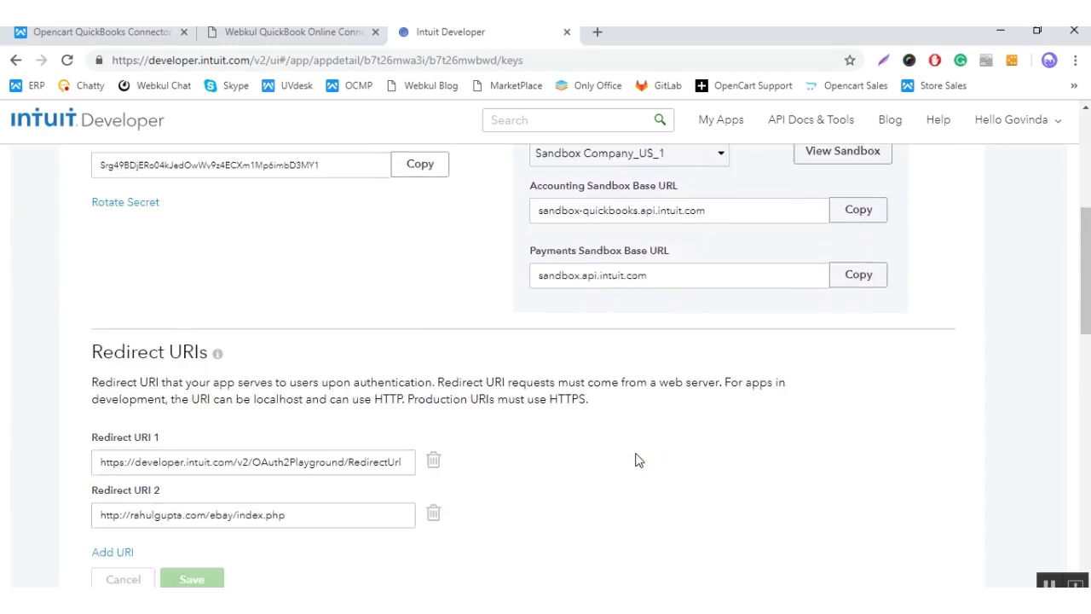
{"action": "scroll", "coordinate": [635, 460], "scroll_direction": "up", "scroll_amount": 5}
{"action": "scroll", "coordinate": [638, 461], "scroll_direction": "up", "scroll_amount": 3}
Step: Change the Intuit app's name from 'Untitled' to 'Webkul new App' and save the settings
{"action": "left_click", "coordinate": [302, 311]}
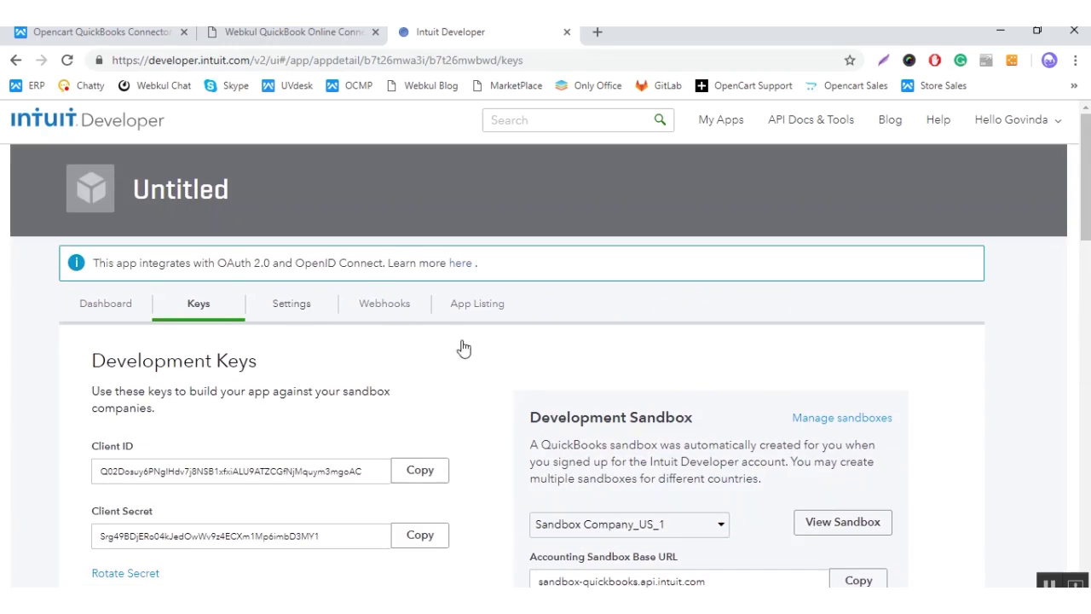
{"action": "scroll", "coordinate": [647, 403], "scroll_direction": "down", "scroll_amount": 2}
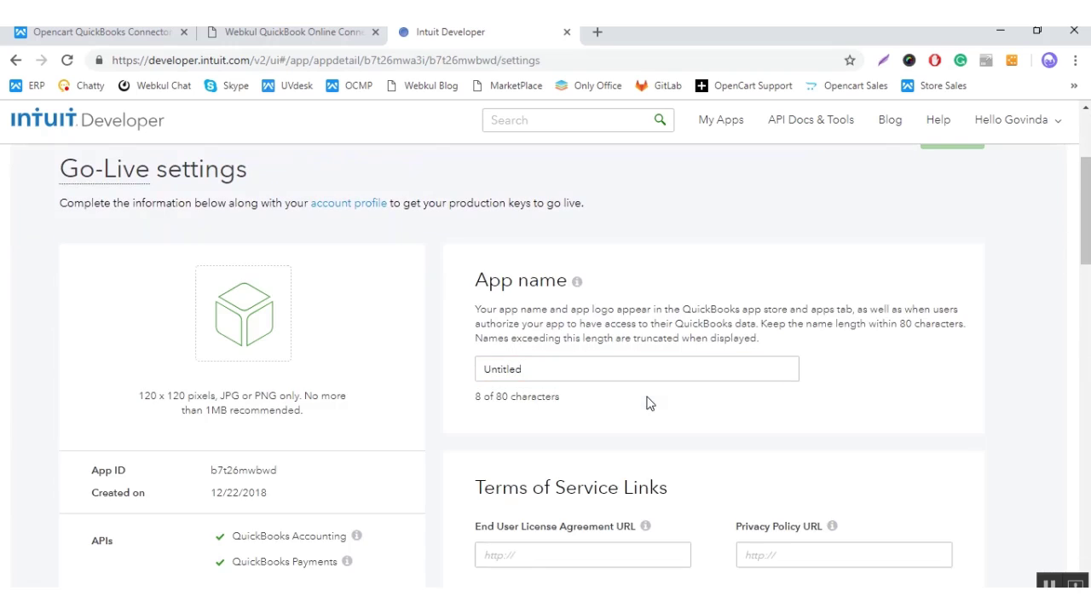
{"action": "left_click_drag", "start_coordinate": [626, 373], "coordinate": [492, 368]}
{"action": "scroll", "coordinate": [264, 285], "scroll_direction": "up", "scroll_amount": 1}
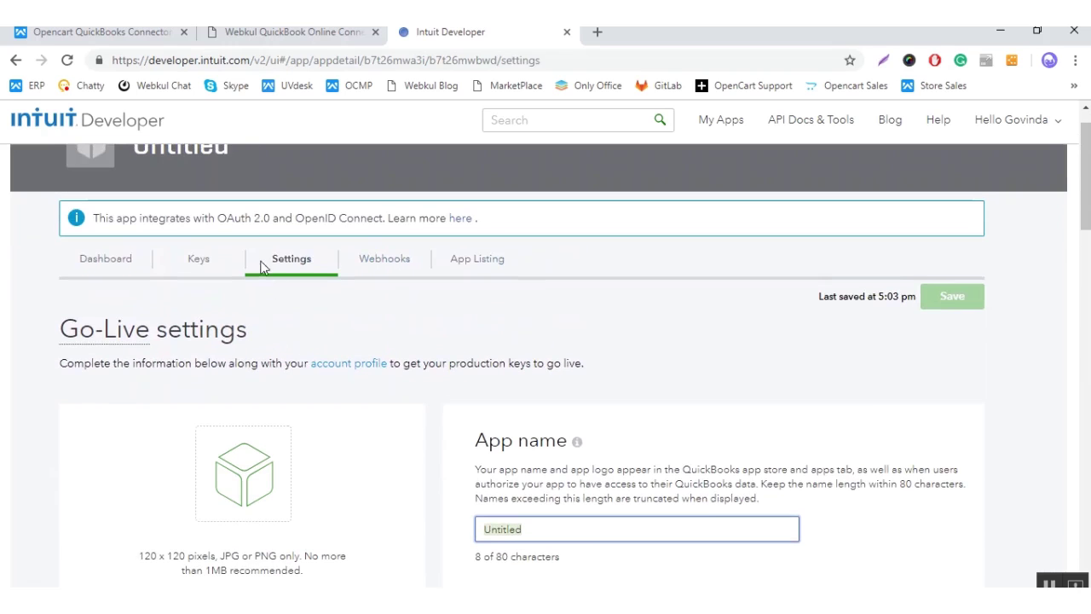
{"action": "scroll", "coordinate": [535, 381], "scroll_direction": "down", "scroll_amount": 1}
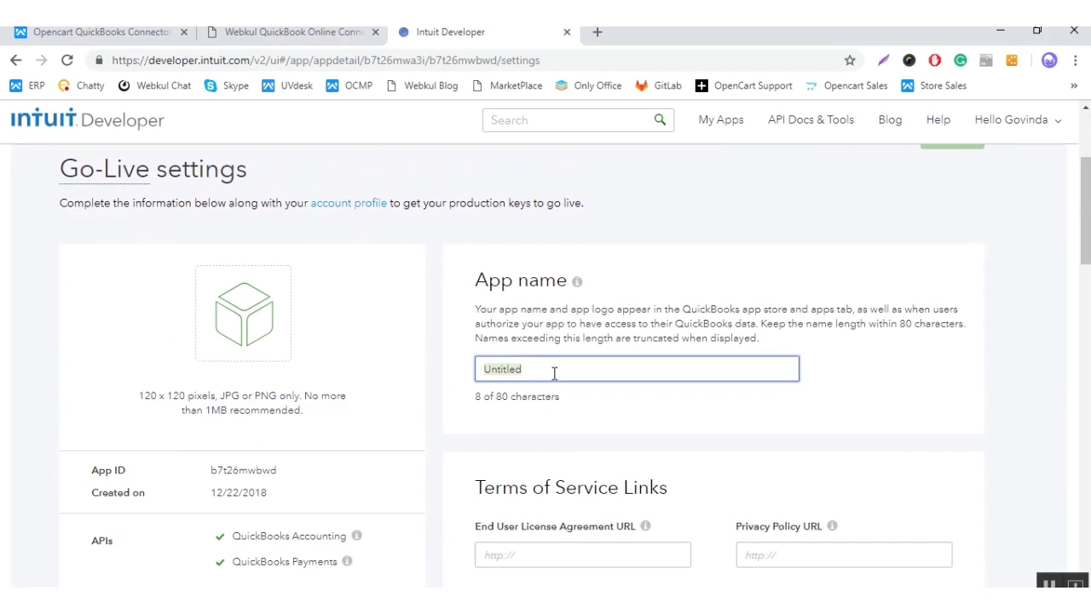
{"action": "type", "text": "Webkul"}
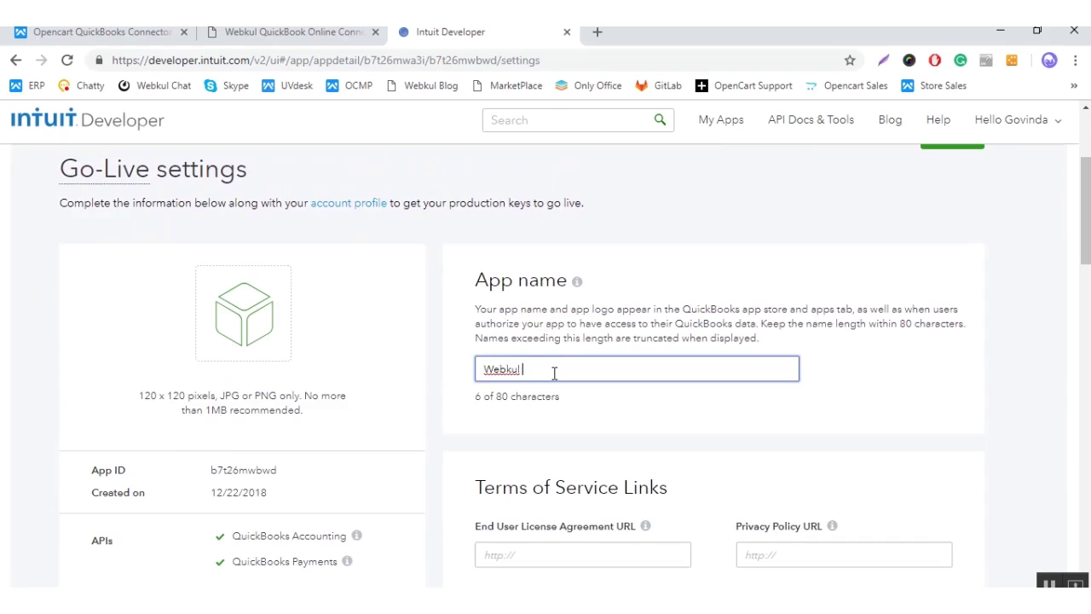
{"action": "type", "text": " new App"}
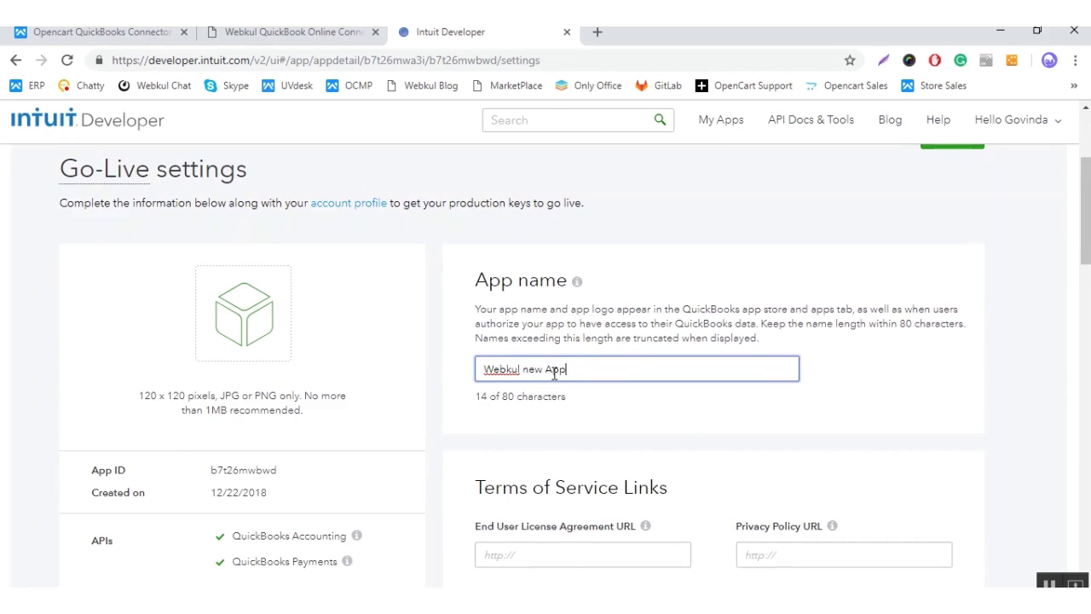
{"action": "scroll", "coordinate": [554, 373], "scroll_direction": "up", "scroll_amount": 3}
{"action": "left_click", "coordinate": [929, 351]}
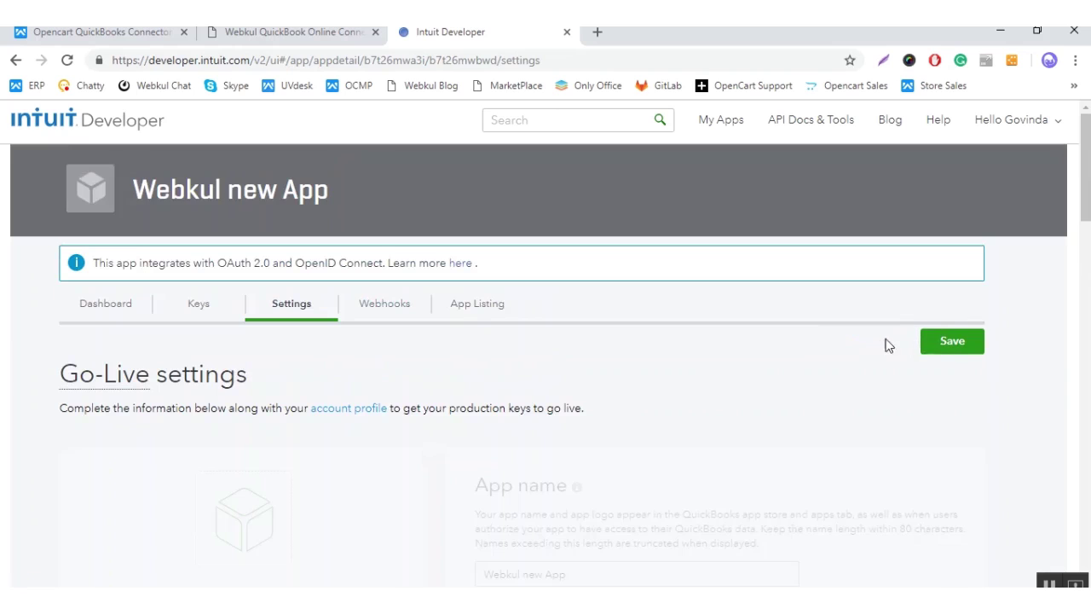
{"action": "scroll", "coordinate": [441, 333], "scroll_direction": "down", "scroll_amount": 1}
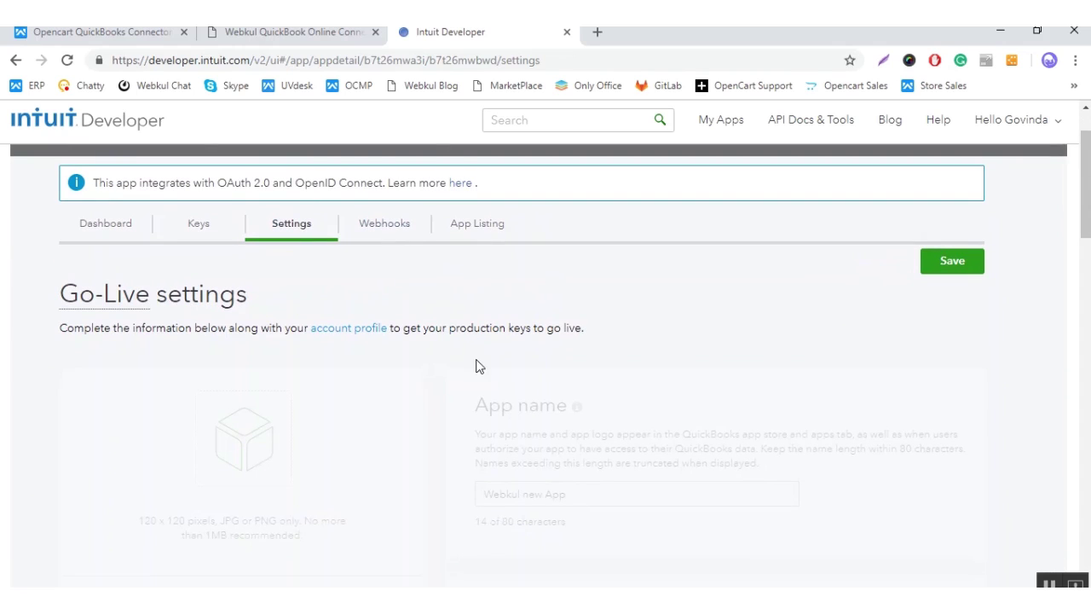
Step: Back in the QuickBook Online Connector settings, set Sync Slot Number to 15
{"action": "left_click", "coordinate": [289, 32]}
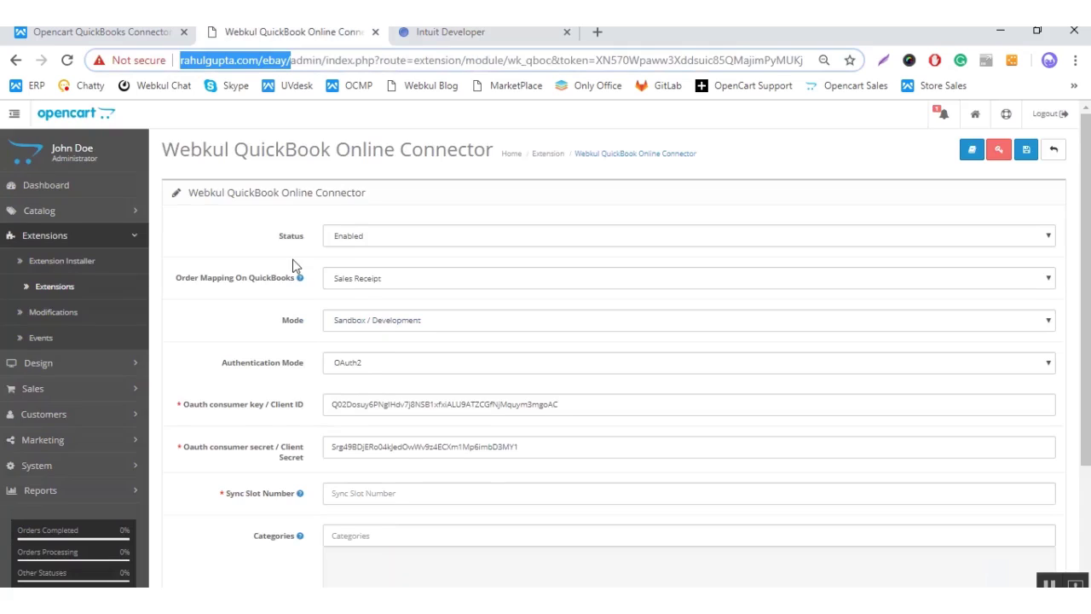
{"action": "scroll", "coordinate": [281, 324], "scroll_direction": "down", "scroll_amount": 2}
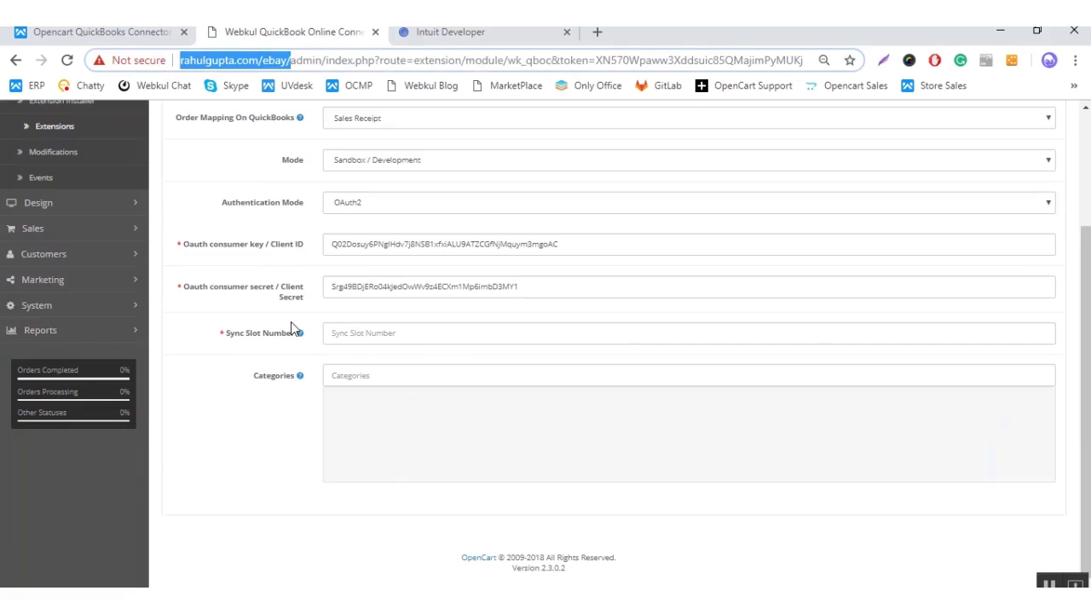
{"action": "scroll", "coordinate": [290, 329], "scroll_direction": "up", "scroll_amount": 2}
{"action": "left_click", "coordinate": [231, 313]}
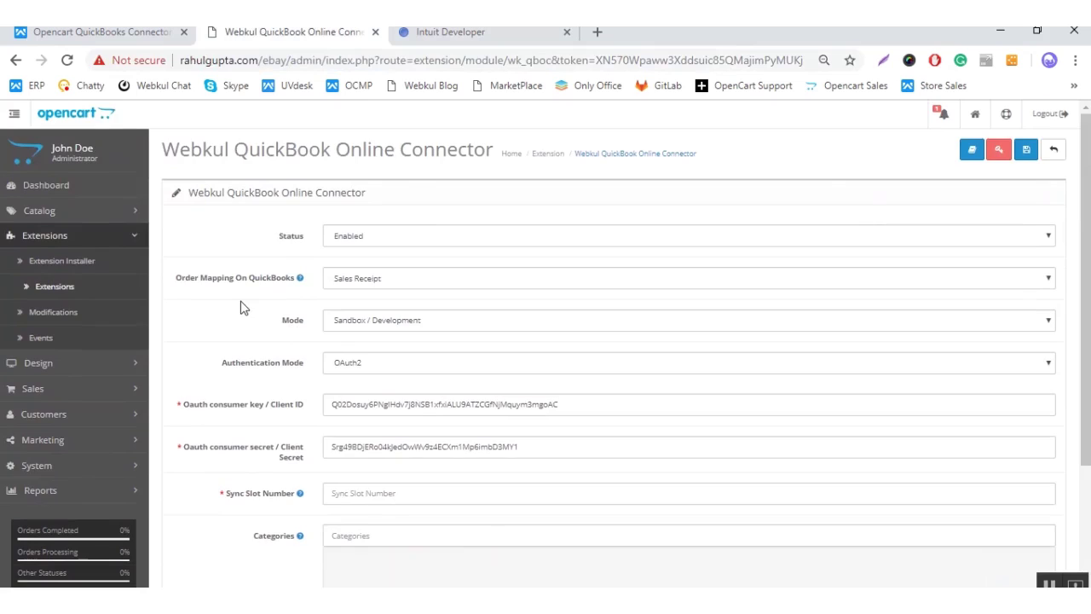
{"action": "scroll", "coordinate": [239, 312], "scroll_direction": "down", "scroll_amount": 1}
{"action": "left_click", "coordinate": [360, 415]}
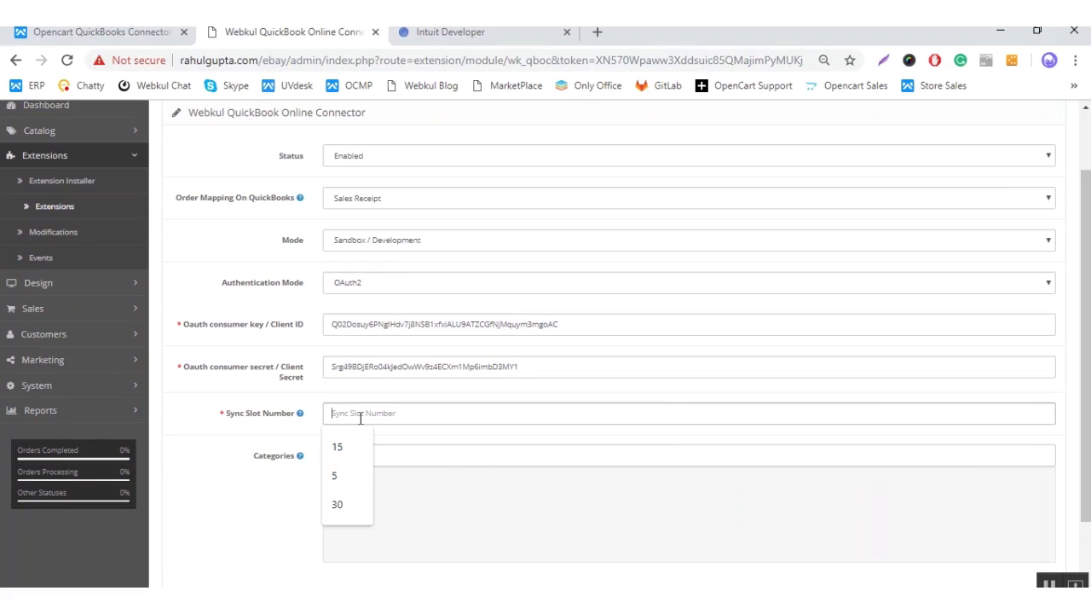
{"action": "type", "text": "15"}
{"action": "left_click", "coordinate": [253, 388]}
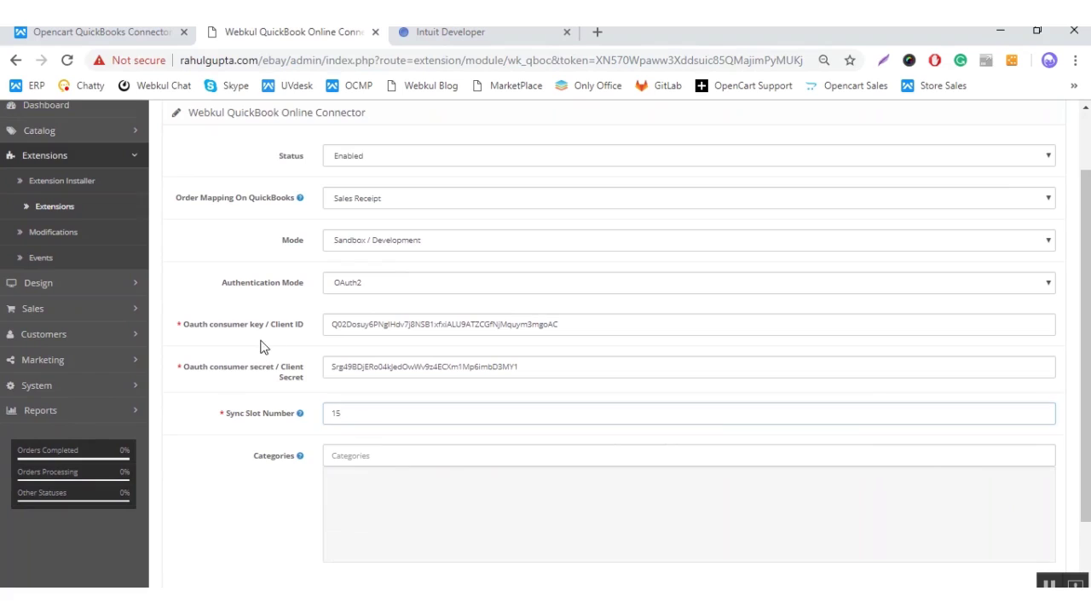
Step: Add Cameras to the synced categories
{"action": "left_click", "coordinate": [385, 460]}
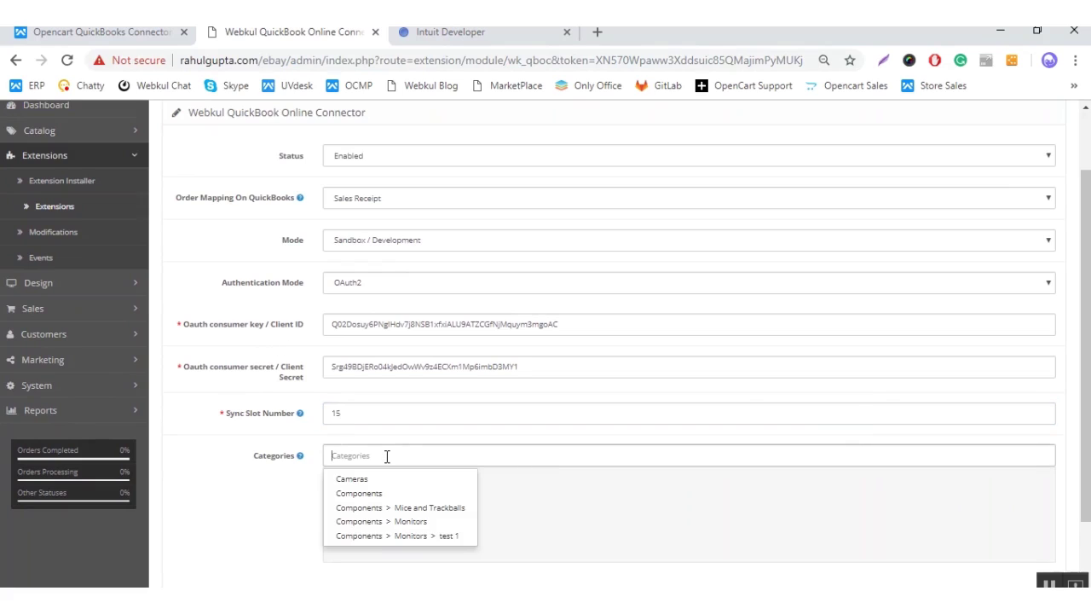
{"action": "left_click", "coordinate": [375, 478]}
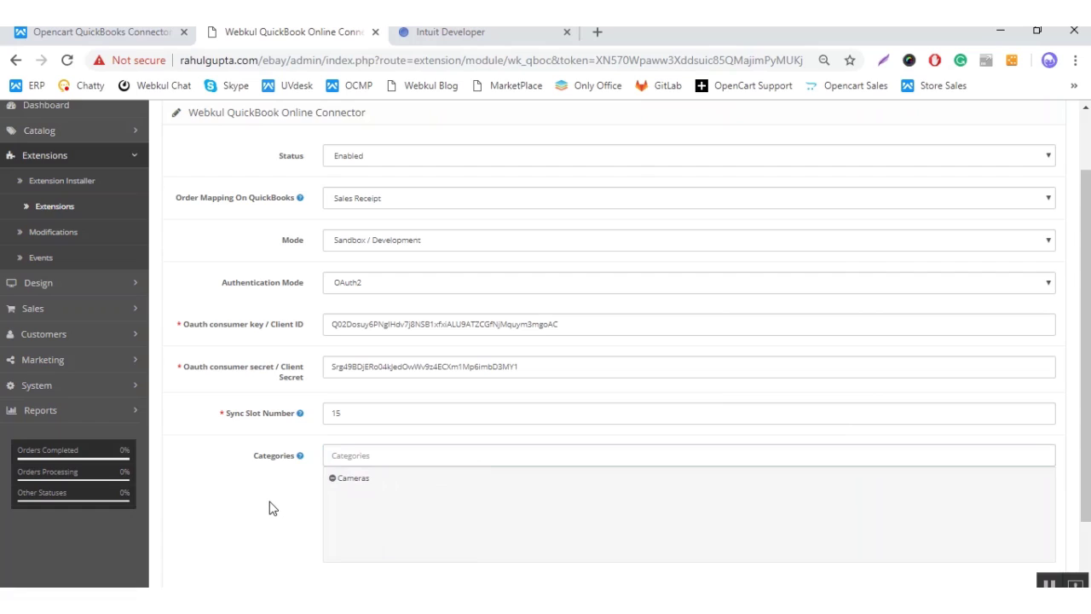
{"action": "scroll", "coordinate": [269, 508], "scroll_direction": "up", "scroll_amount": 1}
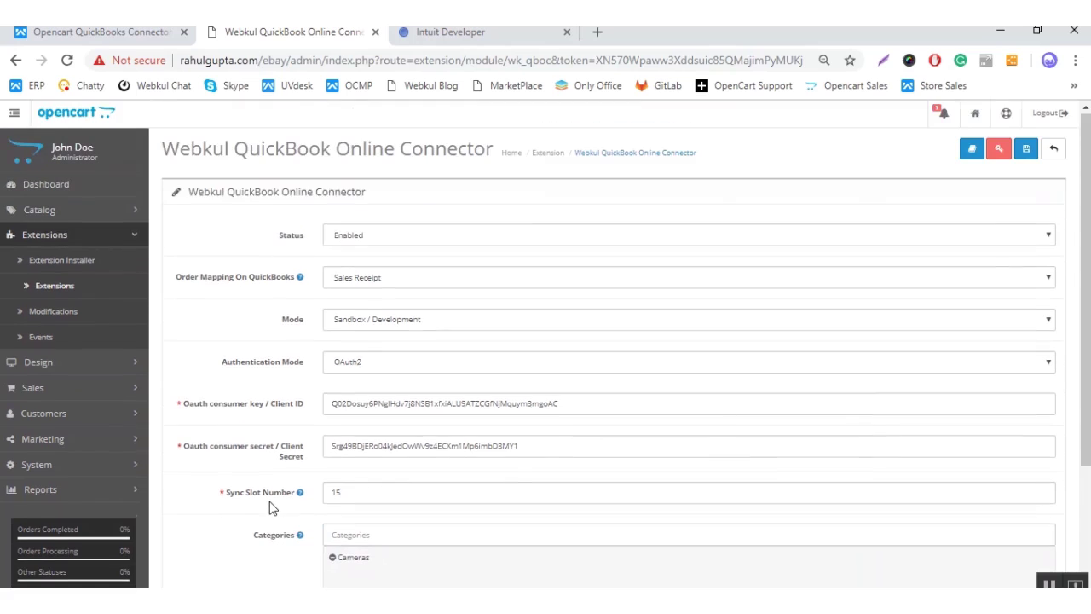
Step: Save the connector and check the reloaded form for empty access token, refresh token and realm ID fields
{"action": "left_click", "coordinate": [1025, 161]}
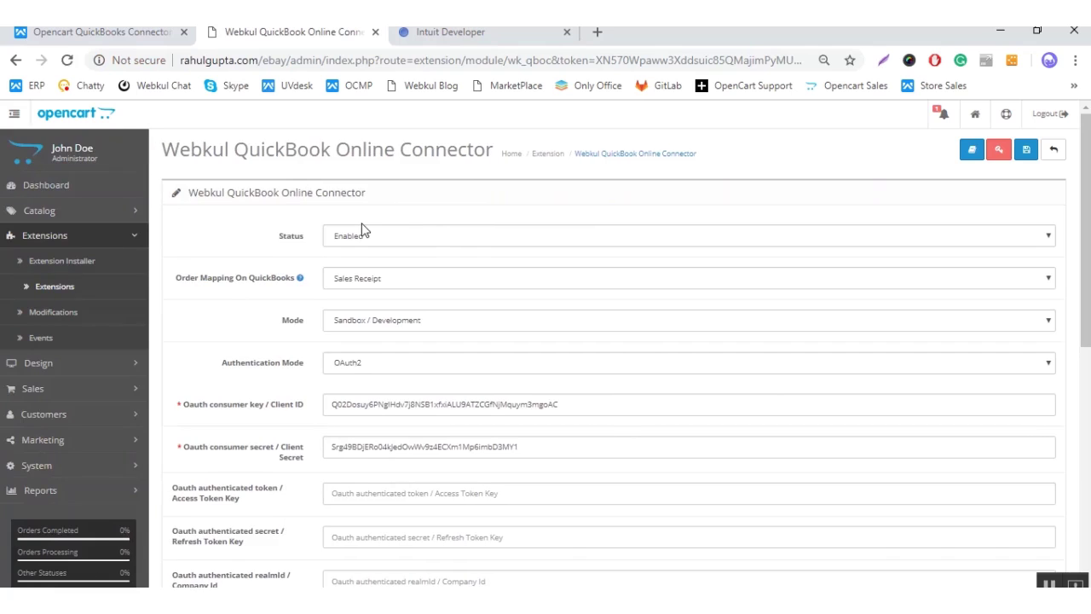
{"action": "scroll", "coordinate": [382, 223], "scroll_direction": "down", "scroll_amount": 1}
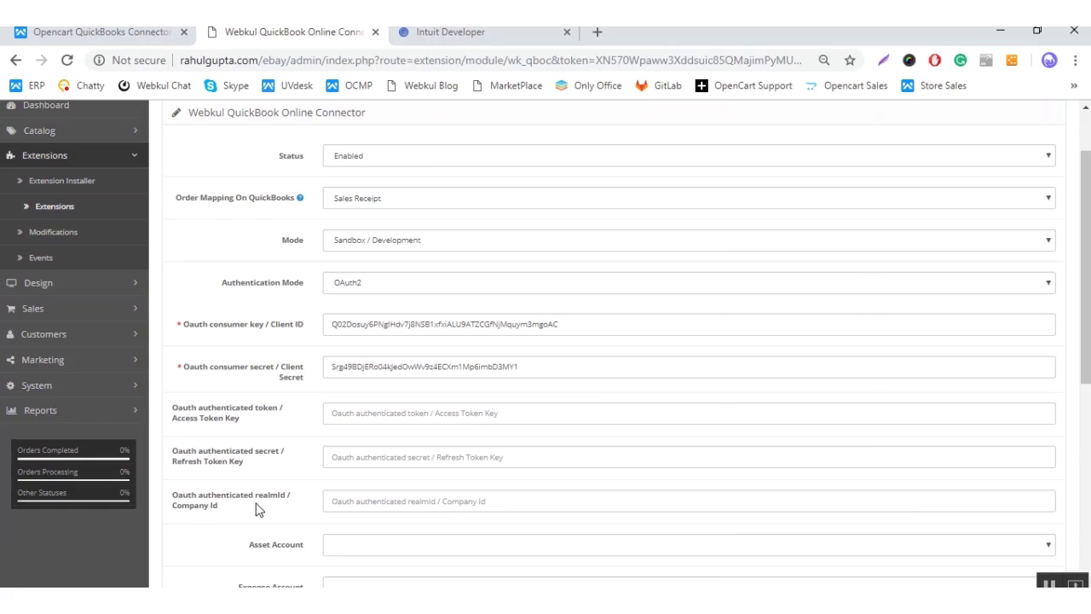
{"action": "scroll", "coordinate": [260, 509], "scroll_direction": "up", "scroll_amount": 2}
{"action": "scroll", "coordinate": [260, 509], "scroll_direction": "down", "scroll_amount": 5}
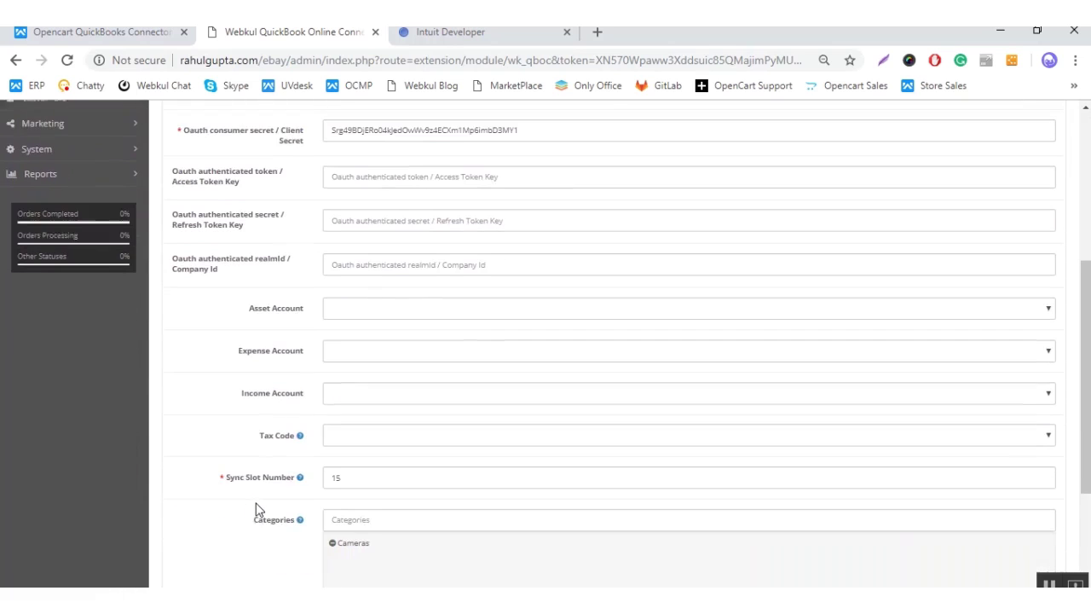
{"action": "scroll", "coordinate": [257, 508], "scroll_direction": "up", "scroll_amount": 5}
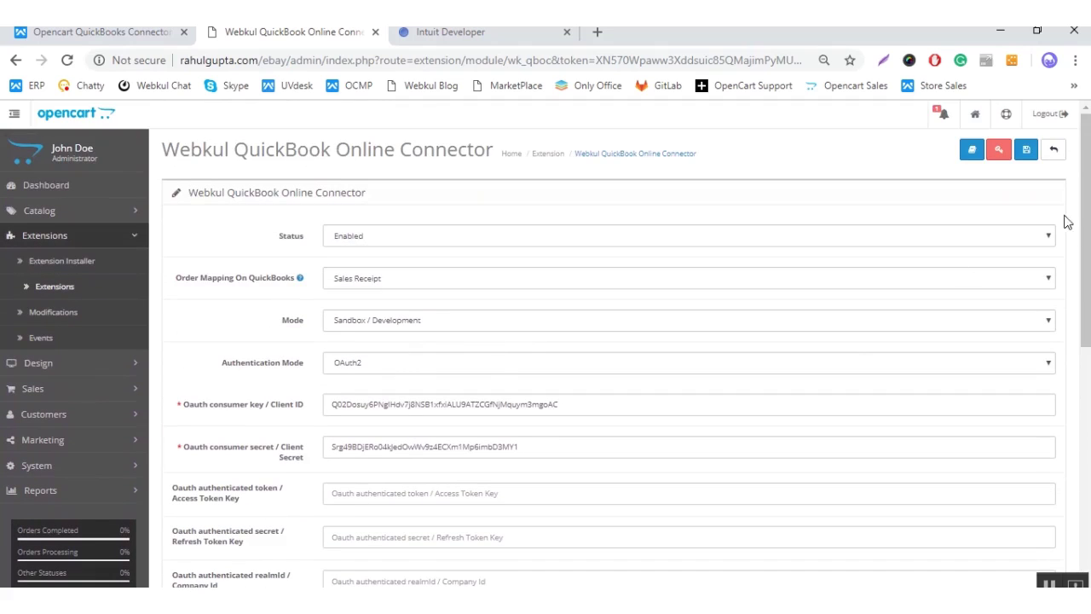
Step: In the OAuth 2.0 Playground, keep Webkul new App (Sandbox) as the app to authorize
{"action": "left_click", "coordinate": [999, 152]}
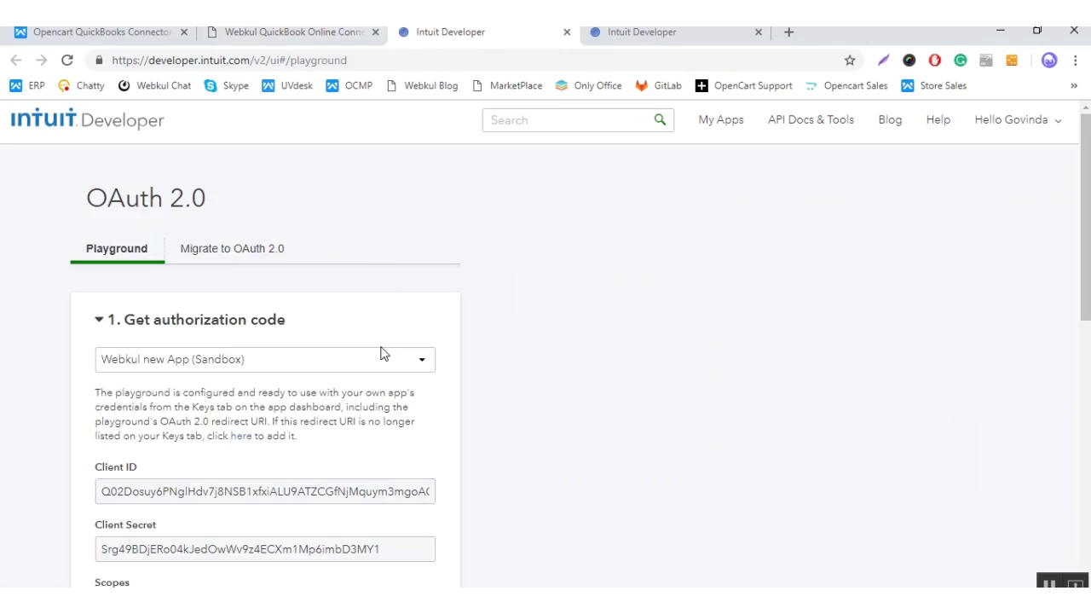
{"action": "scroll", "coordinate": [373, 311], "scroll_direction": "down", "scroll_amount": 1}
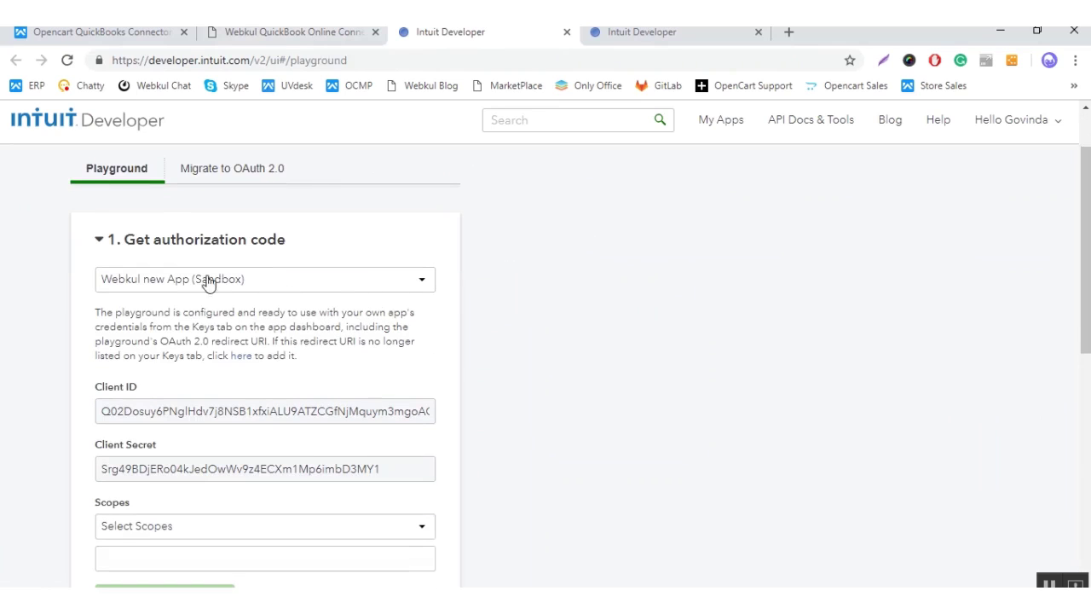
{"action": "left_click", "coordinate": [280, 286]}
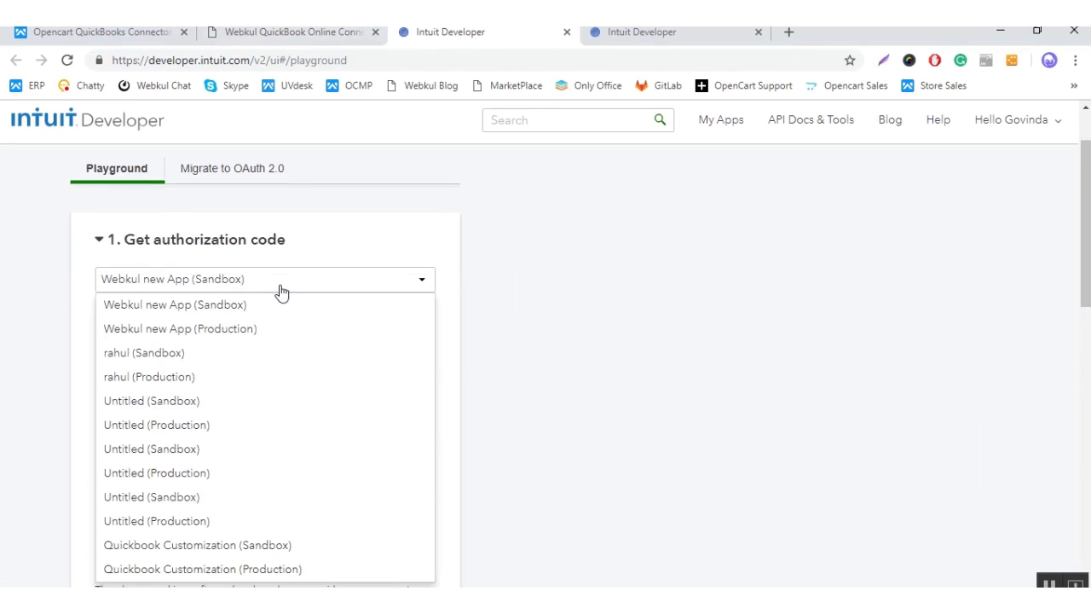
{"action": "left_click", "coordinate": [281, 286]}
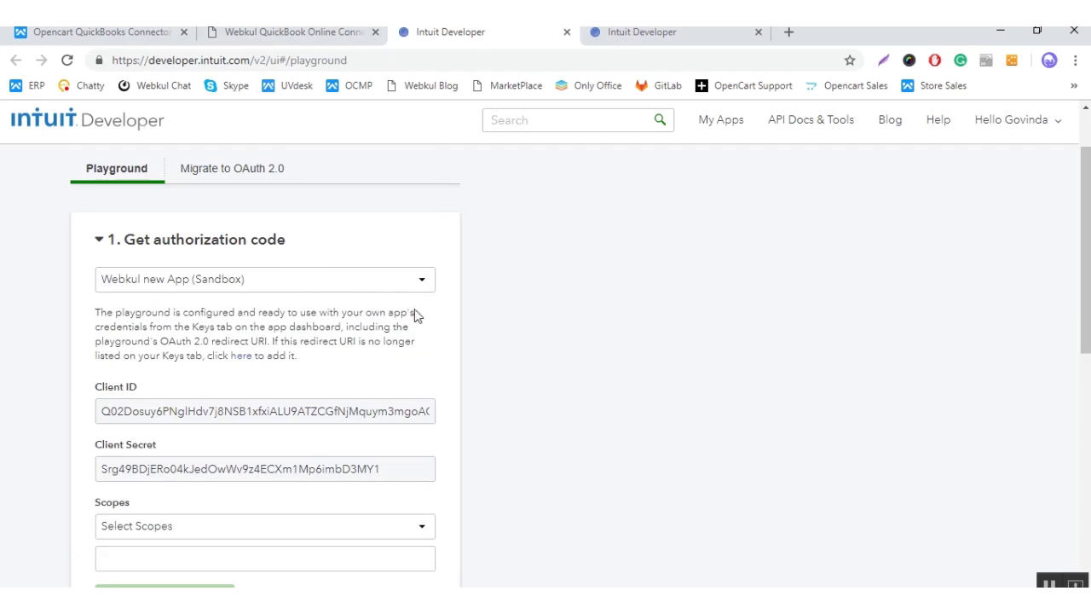
{"action": "scroll", "coordinate": [412, 376], "scroll_direction": "down", "scroll_amount": 1}
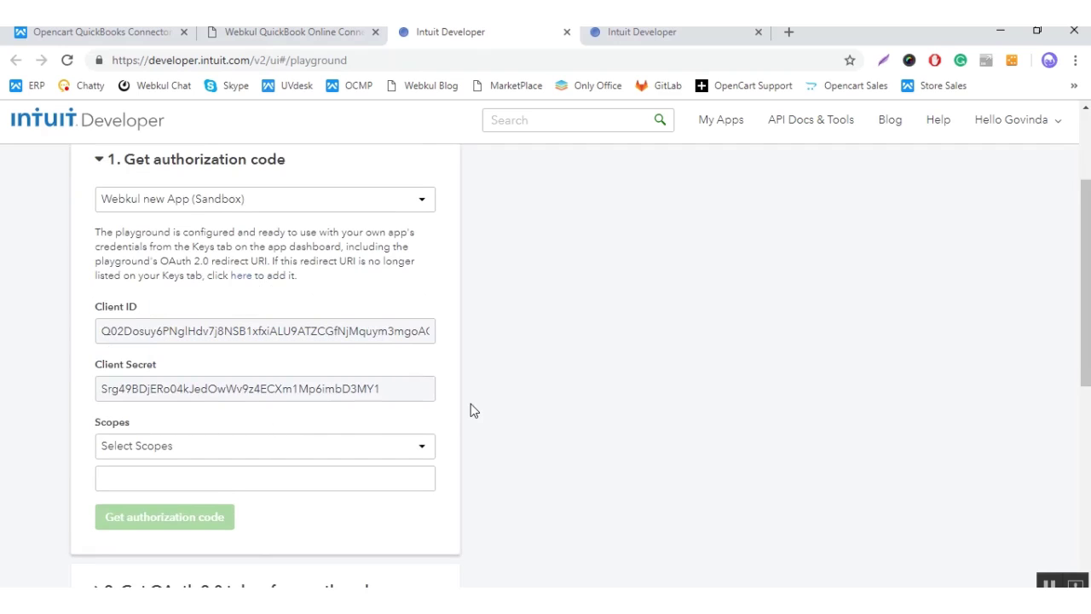
Step: Select the Accounting and Payments scopes and request an authorization code
{"action": "left_click", "coordinate": [240, 455]}
{"action": "scroll", "coordinate": [251, 430], "scroll_direction": "down", "scroll_amount": 1}
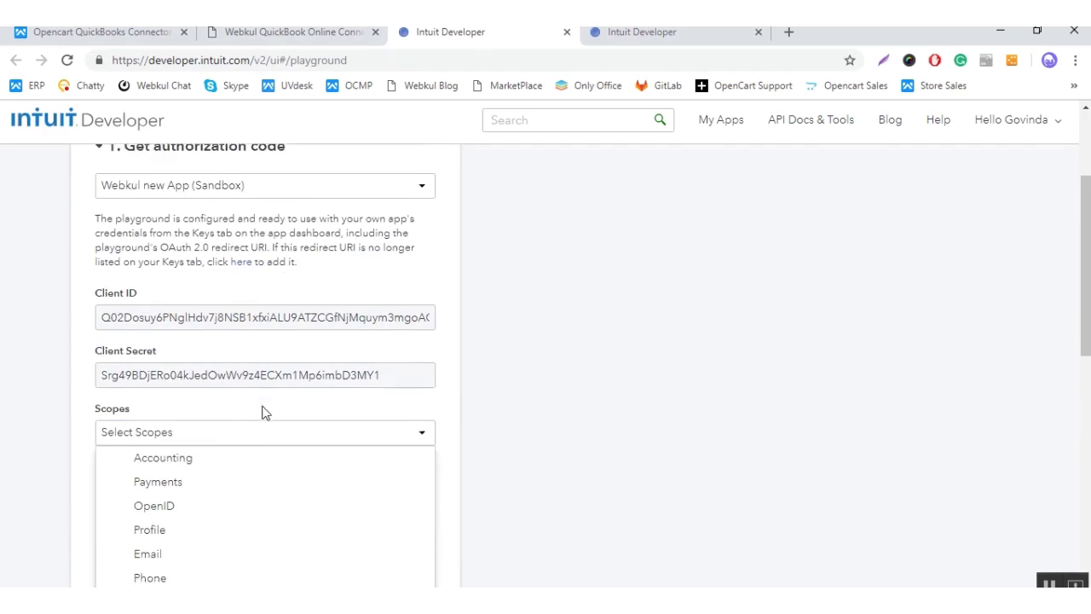
{"action": "left_click", "coordinate": [116, 394]}
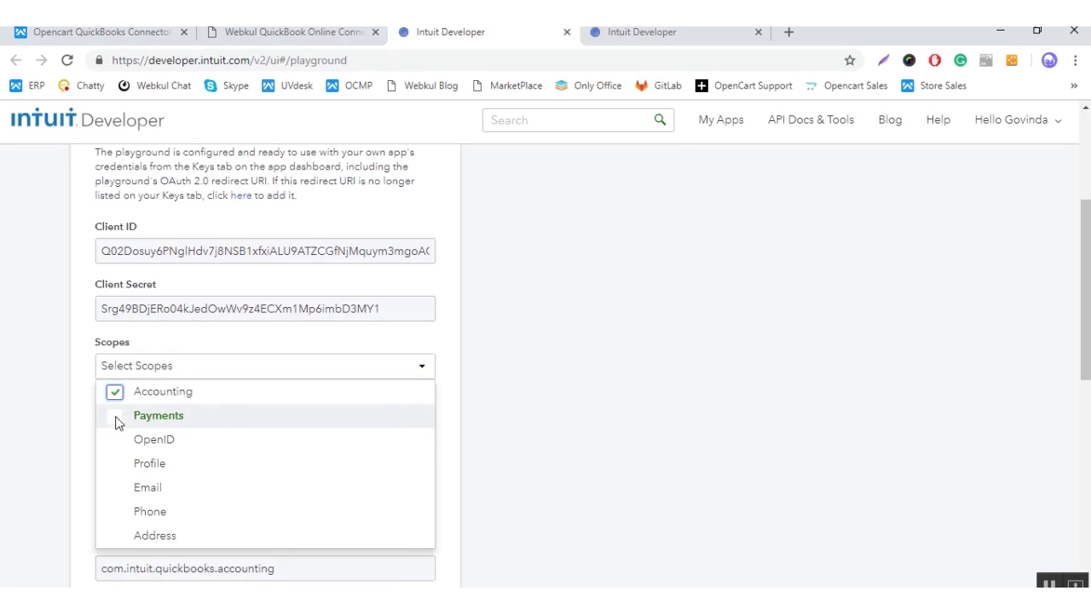
{"action": "left_click", "coordinate": [115, 417]}
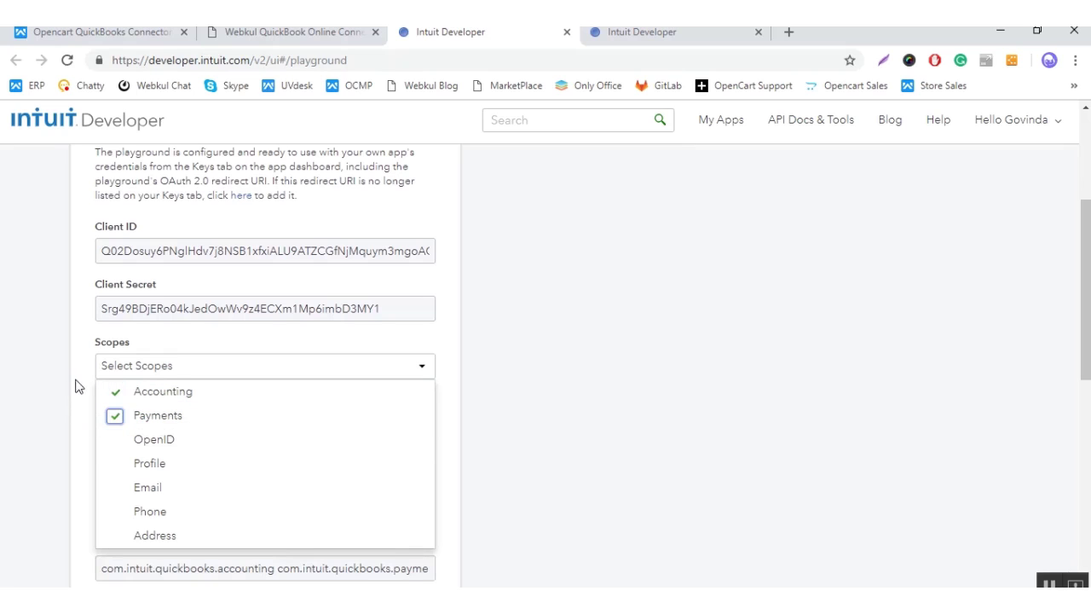
{"action": "left_click", "coordinate": [262, 344]}
{"action": "scroll", "coordinate": [264, 345], "scroll_direction": "down", "scroll_amount": 1}
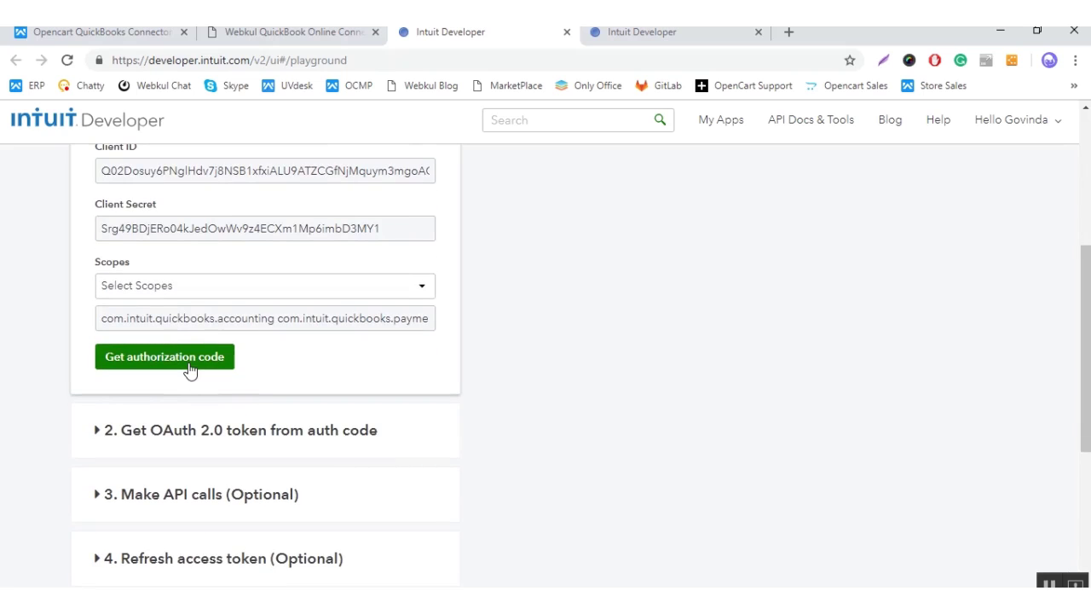
{"action": "left_click", "coordinate": [190, 369]}
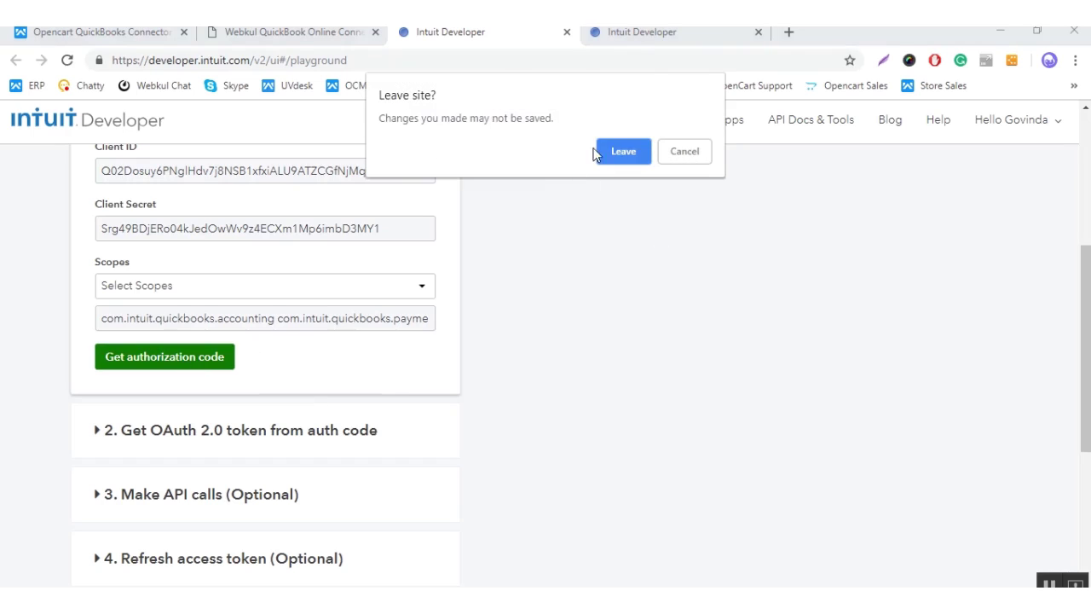
Step: Leave the playground page and connect Webkul new App to Sandbox Company_US_1
{"action": "left_click", "coordinate": [621, 151]}
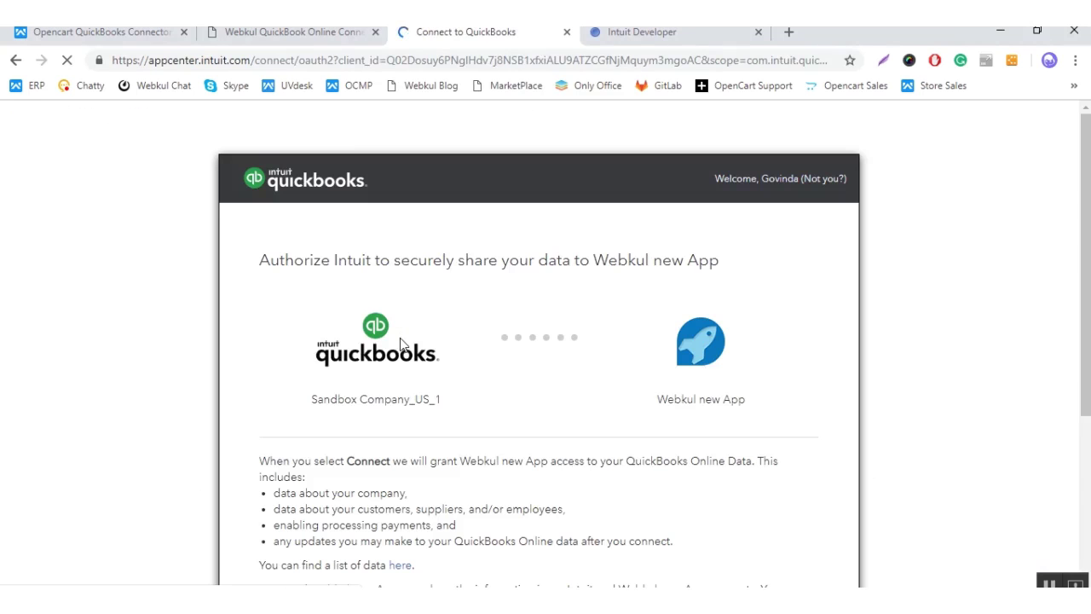
{"action": "scroll", "coordinate": [558, 370], "scroll_direction": "down", "scroll_amount": 2}
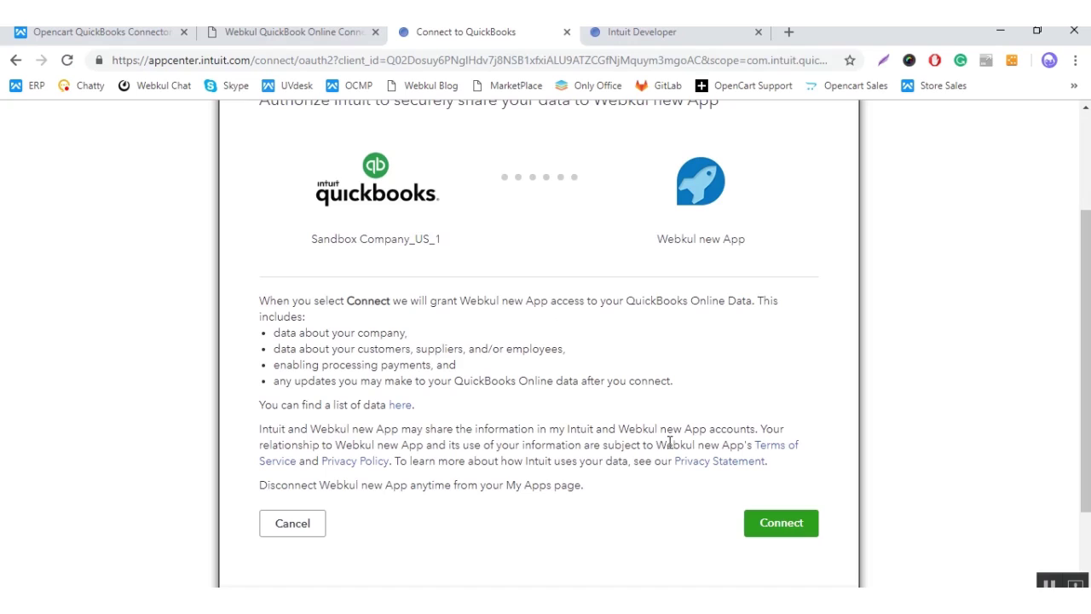
{"action": "left_click", "coordinate": [772, 531]}
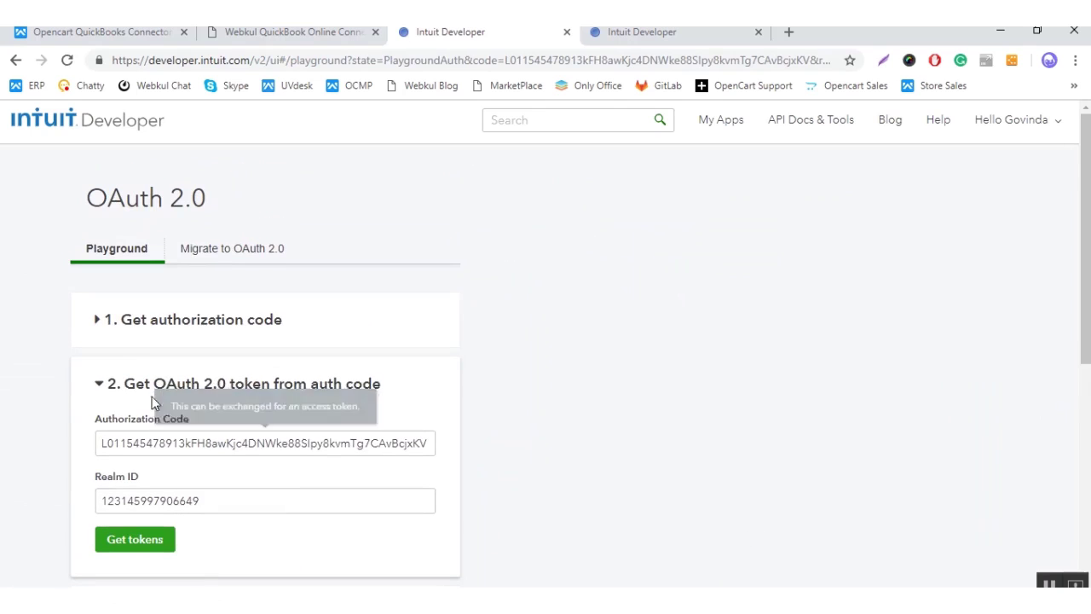
Step: Copy the authorization code into the OpenCart connector's Access Token Key field
{"action": "left_click", "coordinate": [196, 445]}
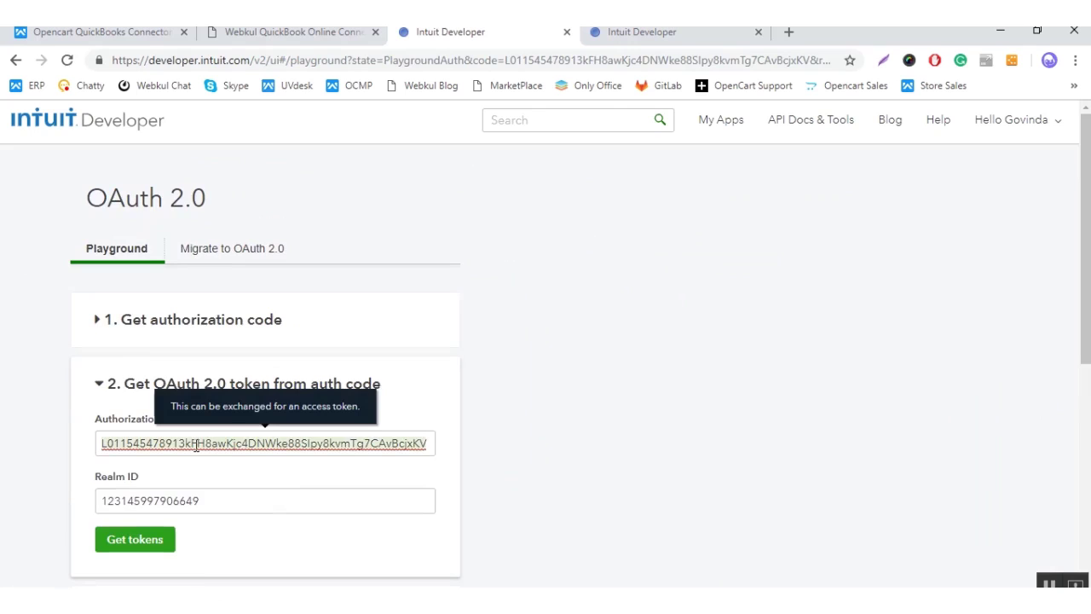
{"action": "double_click", "coordinate": [196, 445]}
{"action": "right_click", "coordinate": [196, 445]}
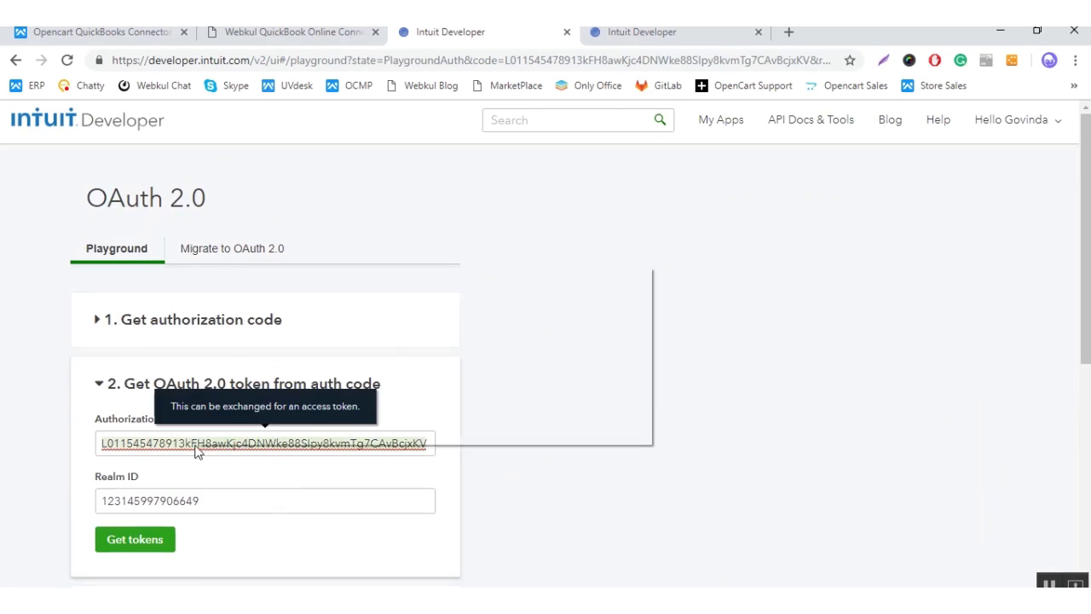
{"action": "left_click", "coordinate": [237, 359]}
{"action": "key", "text": "ctrl+shift+Tab"}
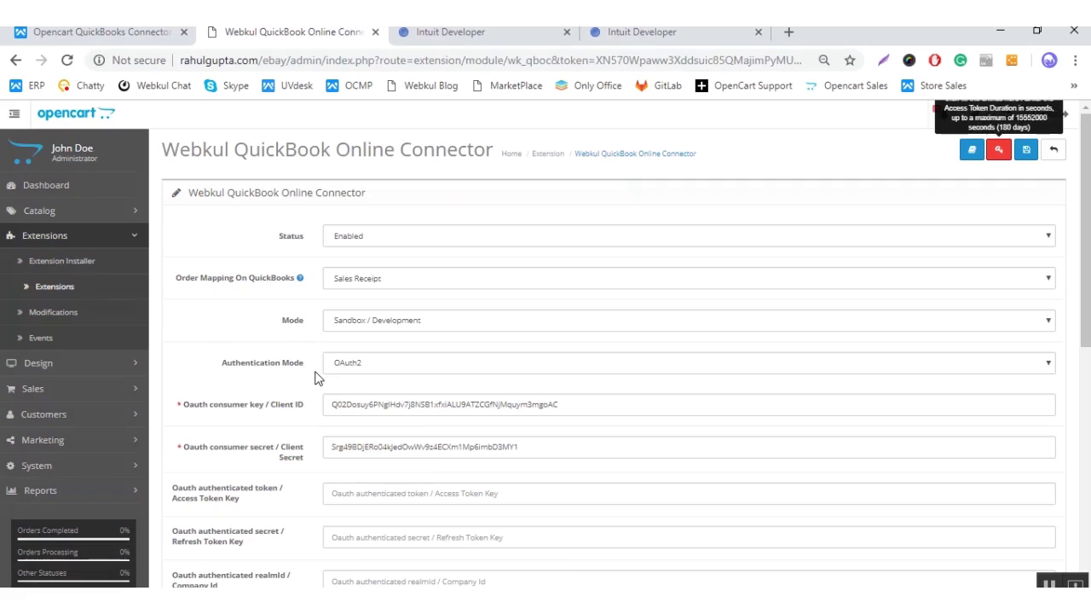
{"action": "scroll", "coordinate": [362, 461], "scroll_direction": "down", "scroll_amount": 2}
{"action": "right_click", "coordinate": [369, 414]}
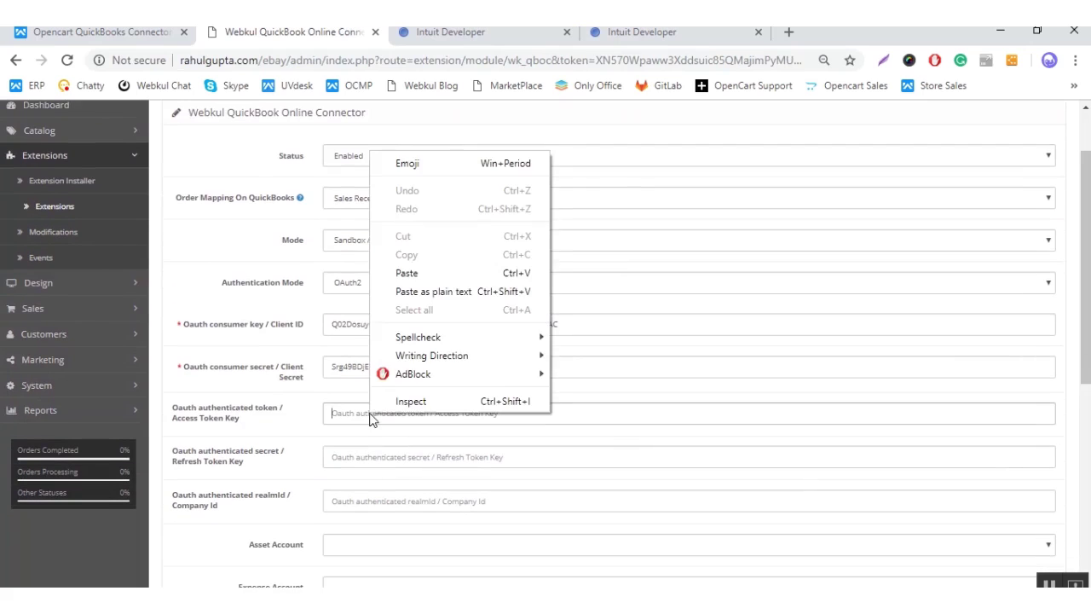
{"action": "left_click", "coordinate": [425, 272]}
Step: Paste the realm ID into the connector's realmId / Company Id field
{"action": "key", "text": "ctrl+Tab"}
{"action": "scroll", "coordinate": [281, 419], "scroll_direction": "down", "scroll_amount": 2}
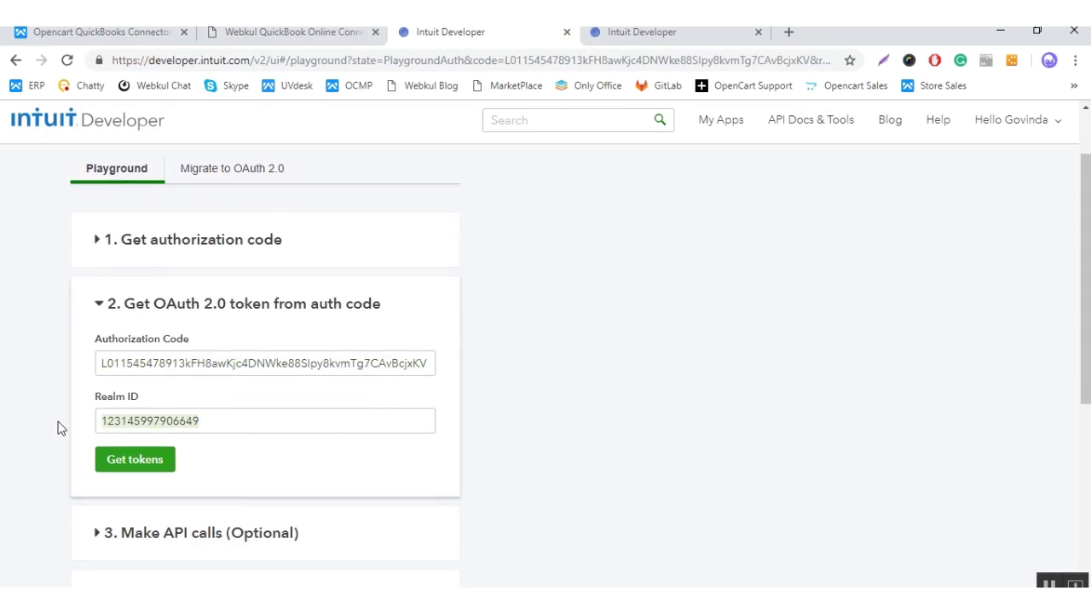
{"action": "key", "text": "ctrl+shift+Tab"}
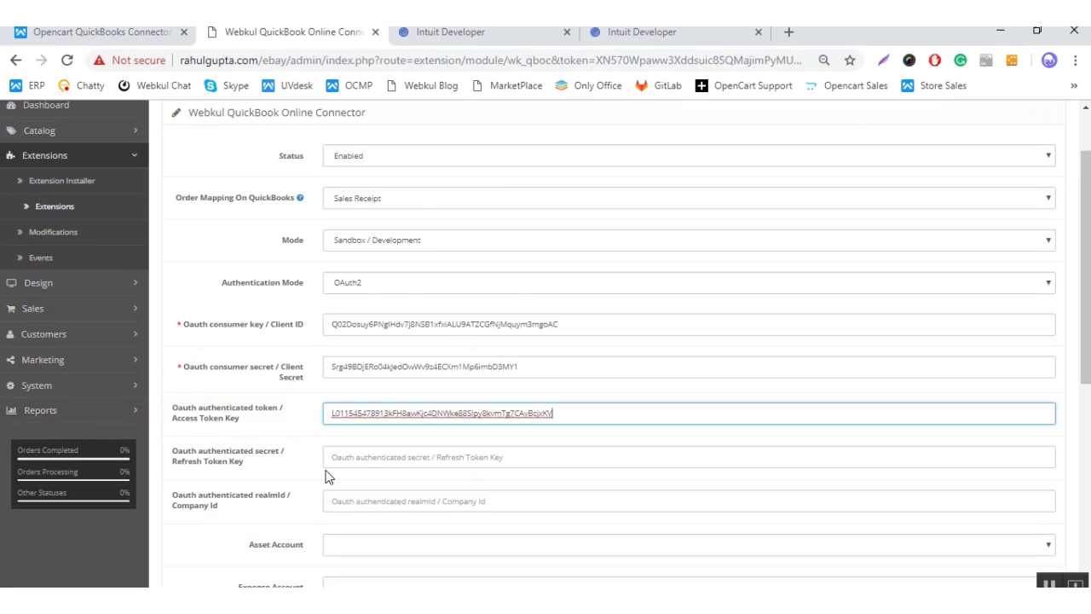
{"action": "scroll", "coordinate": [327, 476], "scroll_direction": "down", "scroll_amount": 1}
{"action": "left_click", "coordinate": [341, 418]}
{"action": "key", "text": "ctrl+v"}
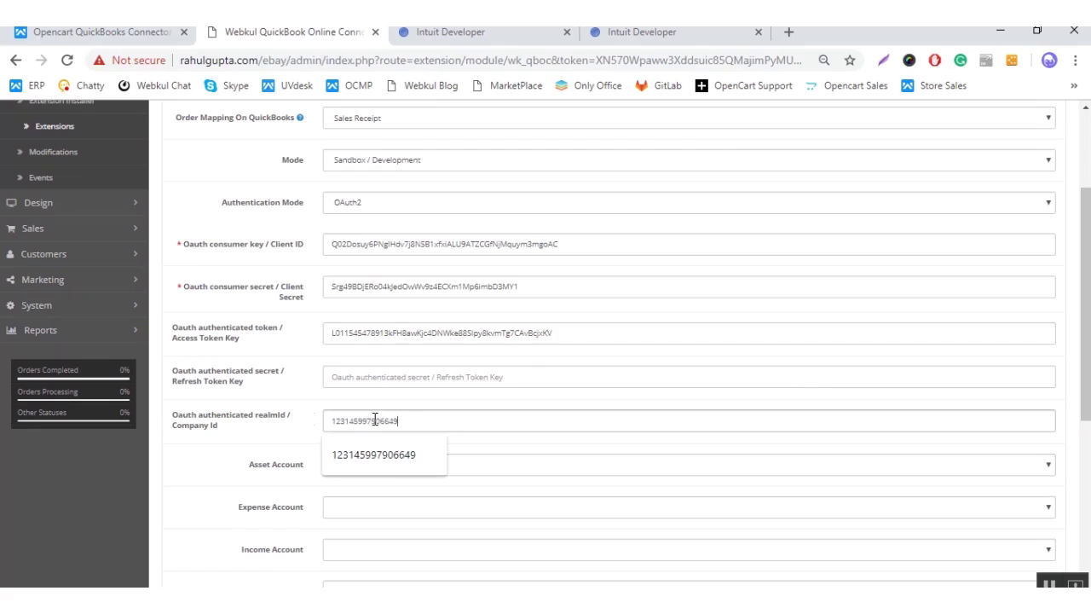
{"action": "left_click", "coordinate": [250, 348]}
{"action": "key", "text": "ctrl+Tab"}
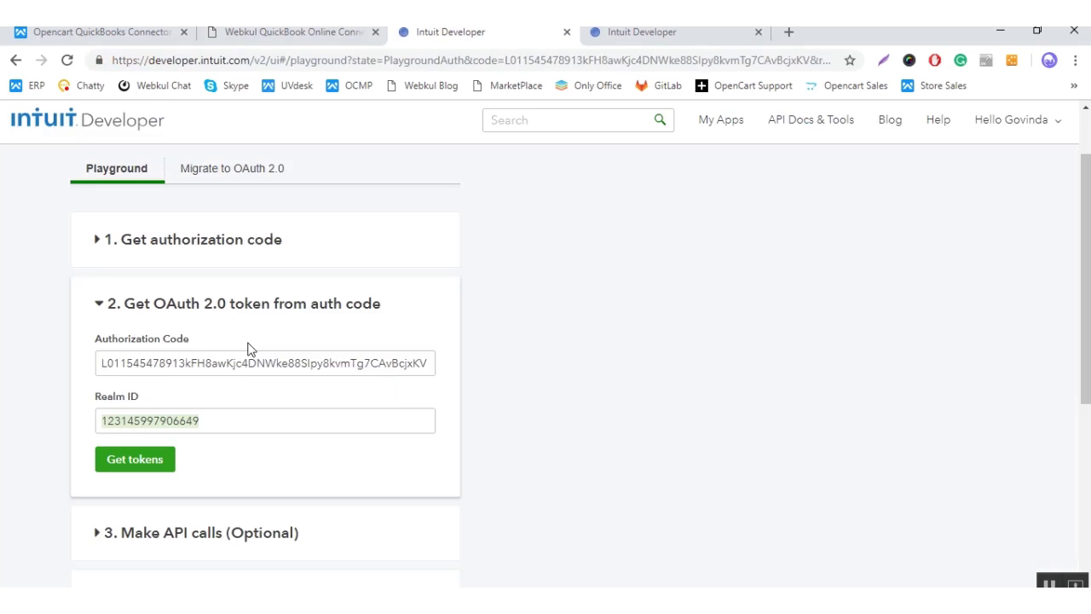
Step: Exchange the authorization code for tokens and copy the returned token from the response
{"action": "left_click", "coordinate": [158, 460]}
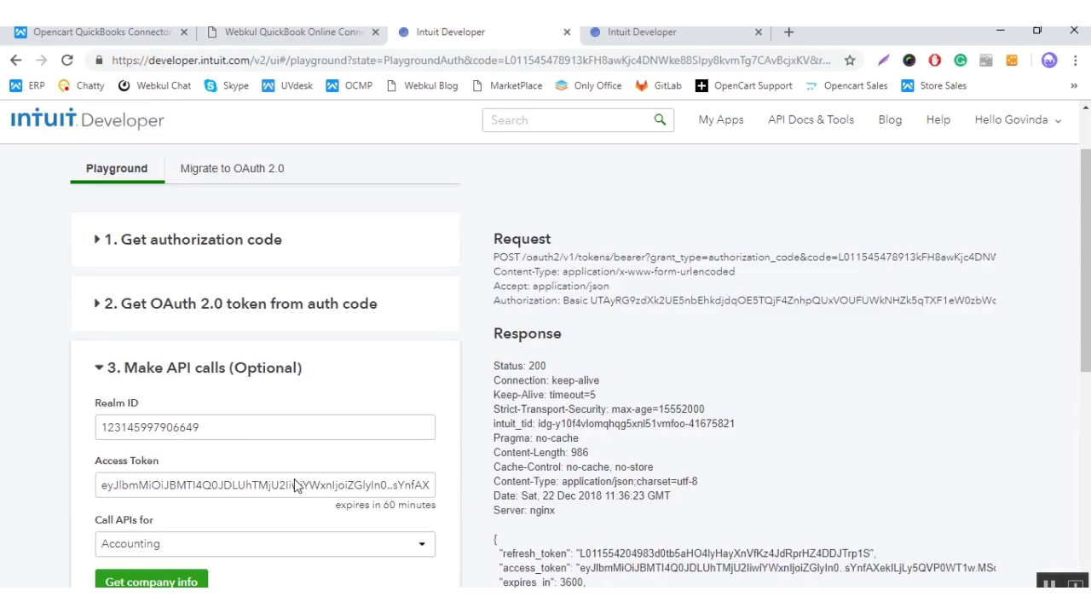
{"action": "scroll", "coordinate": [324, 492], "scroll_direction": "down", "scroll_amount": 1}
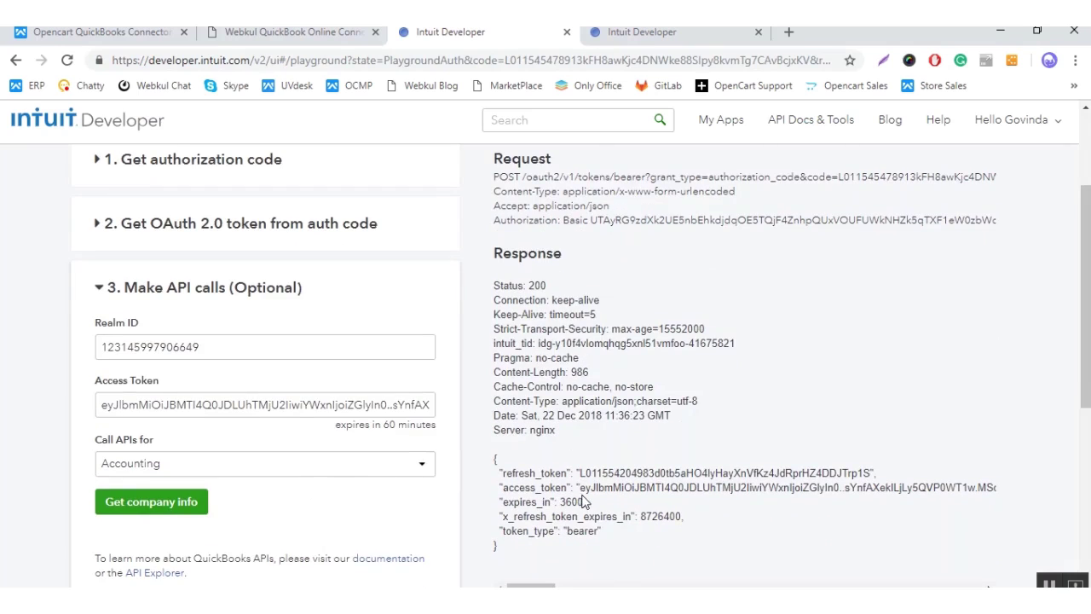
{"action": "left_click_drag", "start_coordinate": [582, 490], "coordinate": [1013, 492]}
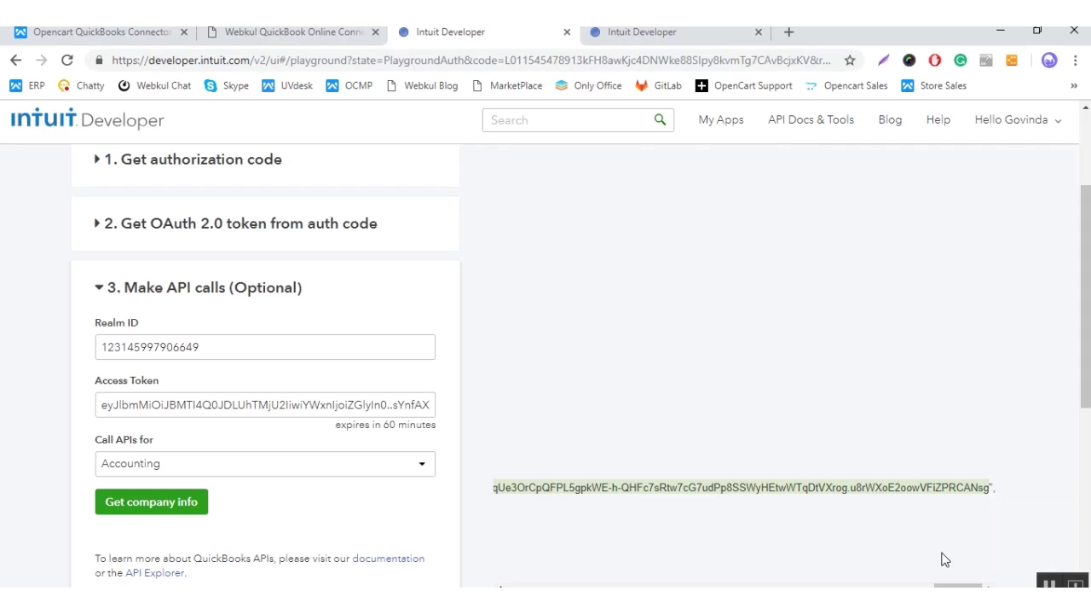
{"action": "right_click", "coordinate": [936, 488]}
{"action": "left_click", "coordinate": [920, 501]}
Step: Paste the token into the OpenCart connector's Refresh Token Key field
{"action": "key", "text": "ctrl+shift+Tab"}
{"action": "left_click", "coordinate": [366, 376]}
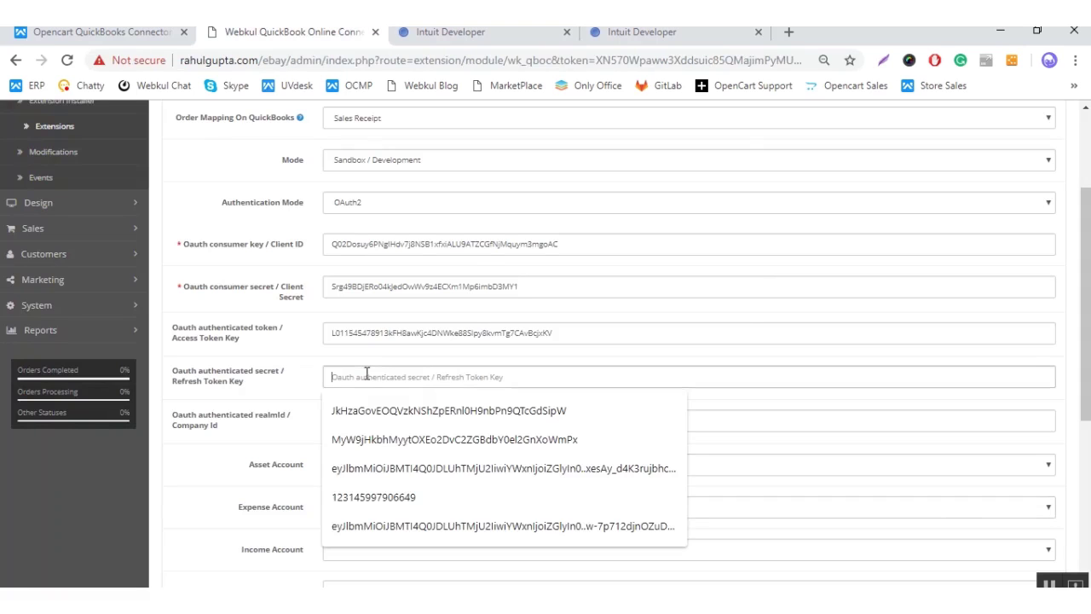
{"action": "key", "text": "ctrl+v"}
{"action": "scroll", "coordinate": [299, 394], "scroll_direction": "down", "scroll_amount": 2}
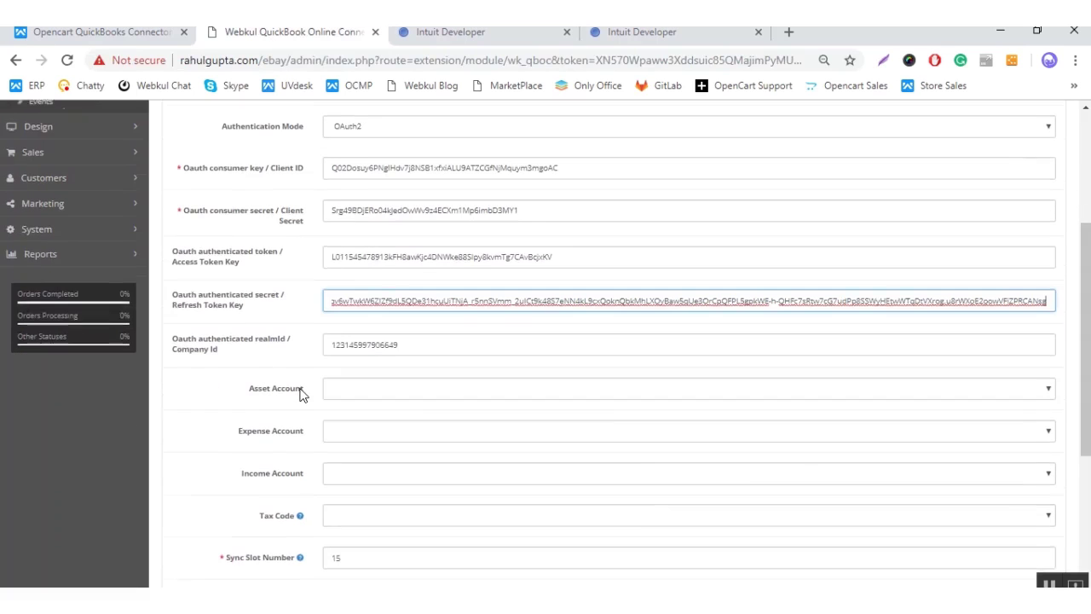
{"action": "scroll", "coordinate": [299, 395], "scroll_direction": "down", "scroll_amount": 7}
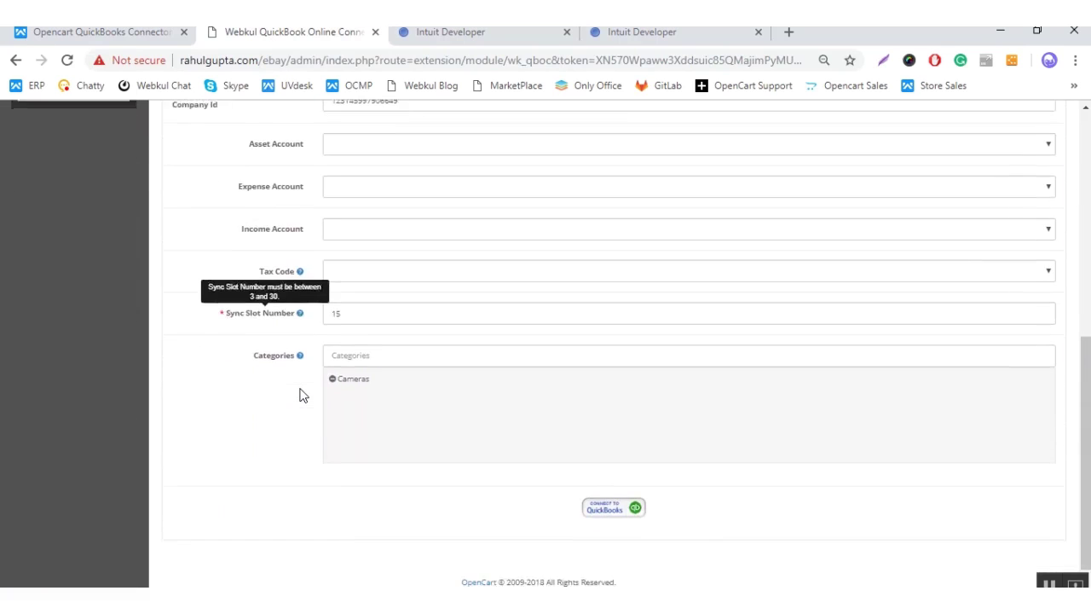
{"action": "scroll", "coordinate": [299, 395], "scroll_direction": "up", "scroll_amount": 1}
{"action": "scroll", "coordinate": [300, 394], "scroll_direction": "up", "scroll_amount": 12}
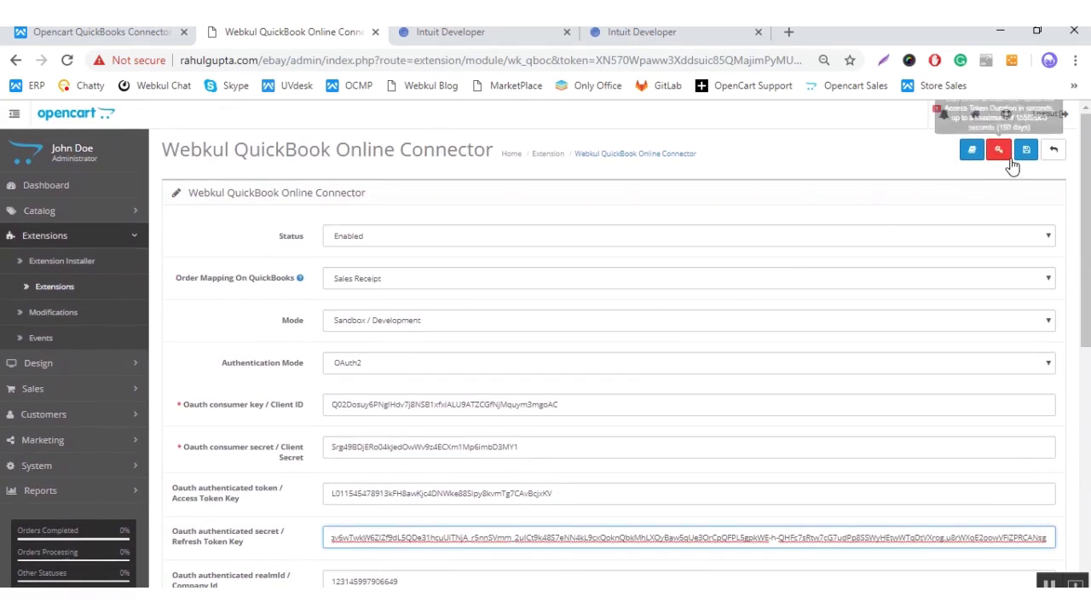
Step: Save the connector settings, then open the QuickBooks product and order synchronization pages
{"action": "left_click", "coordinate": [1027, 154]}
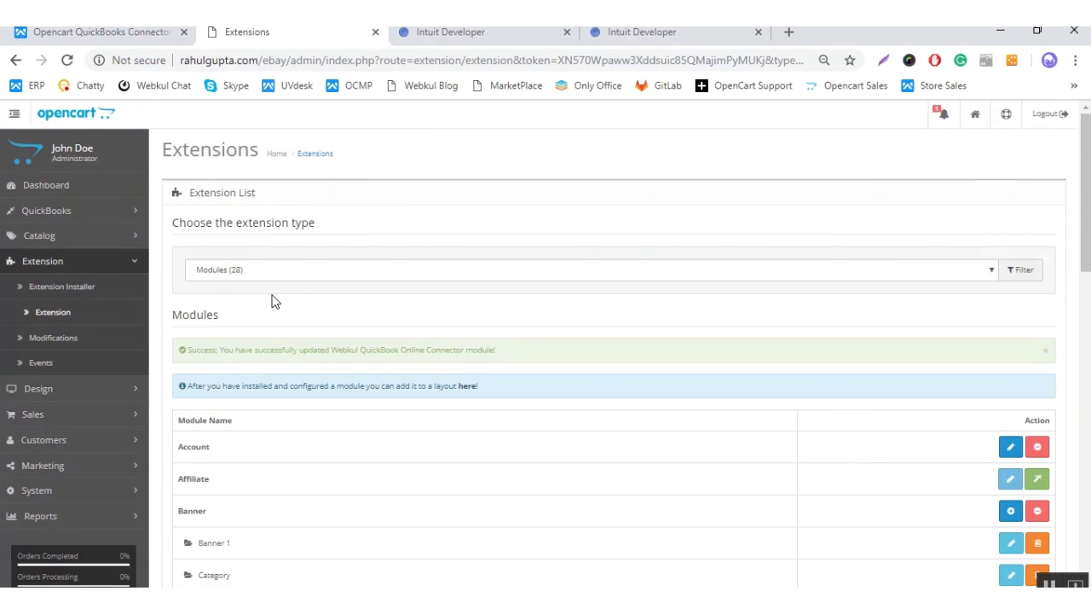
{"action": "left_click", "coordinate": [112, 262]}
{"action": "left_click", "coordinate": [82, 211]}
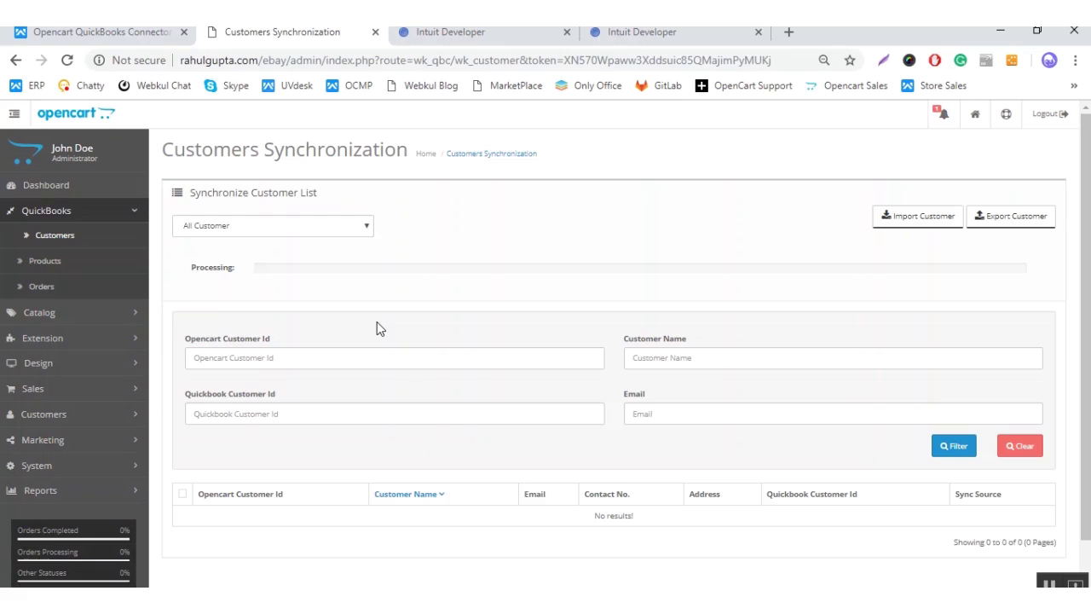
{"action": "left_click", "coordinate": [87, 261]}
{"action": "left_click", "coordinate": [90, 290]}
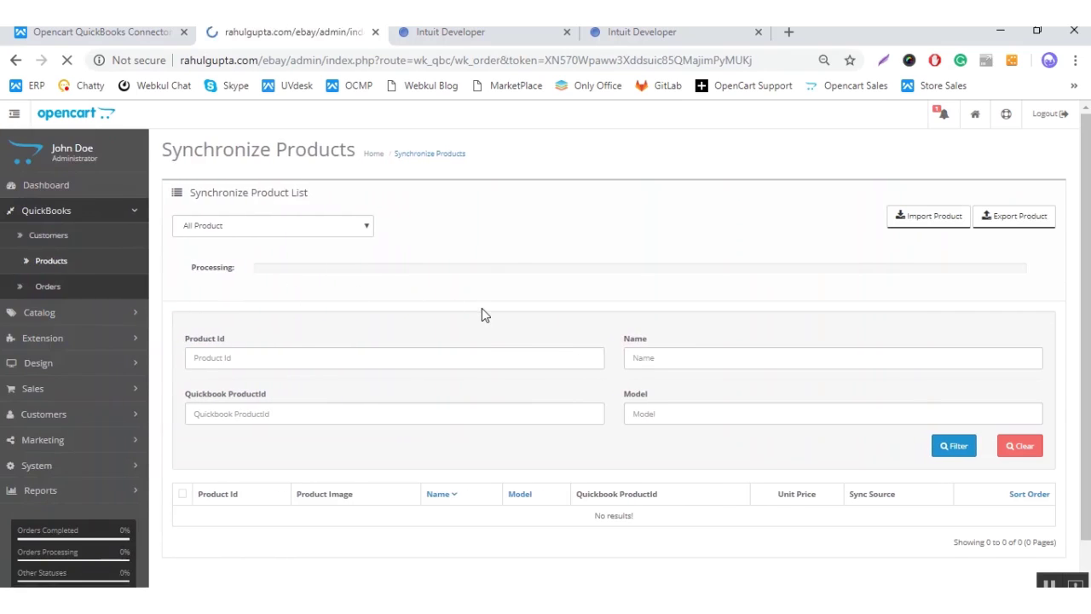